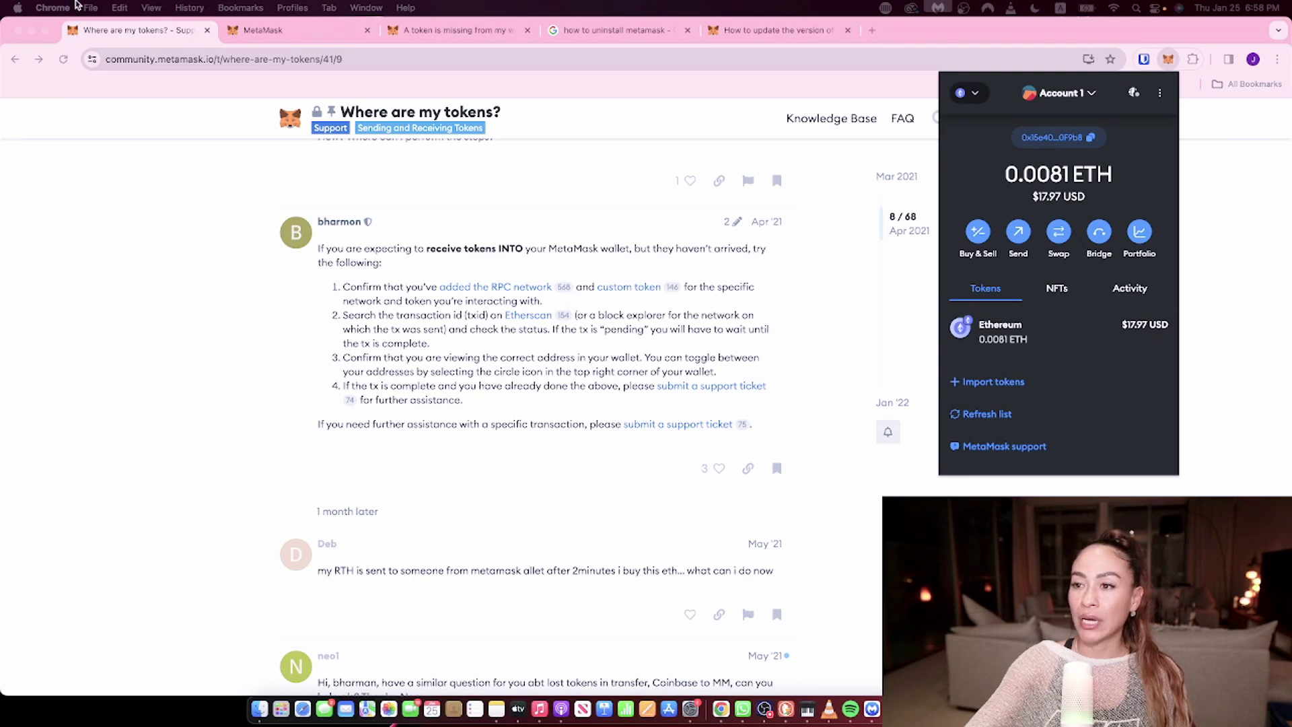
- Open MetaMask's Add a network page from the wallet's network selector
{"action": "key", "text": "super+l"}
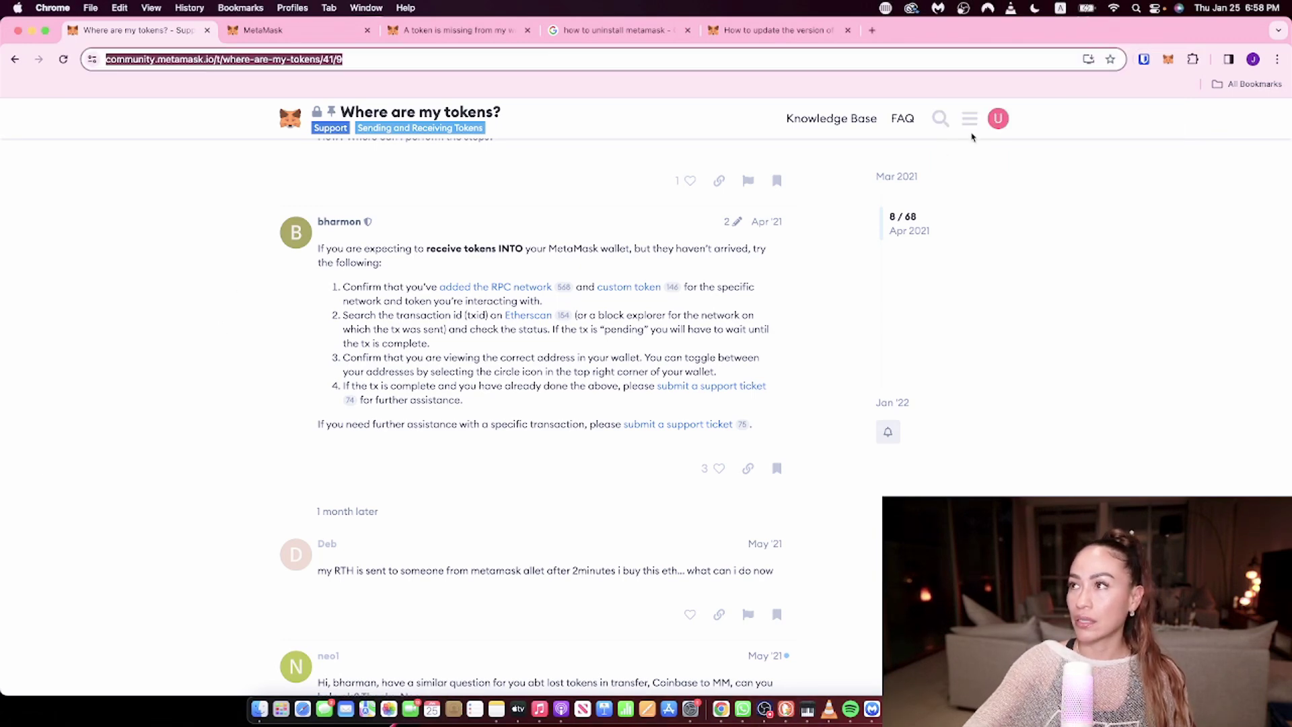
{"action": "left_click", "coordinate": [1169, 61]}
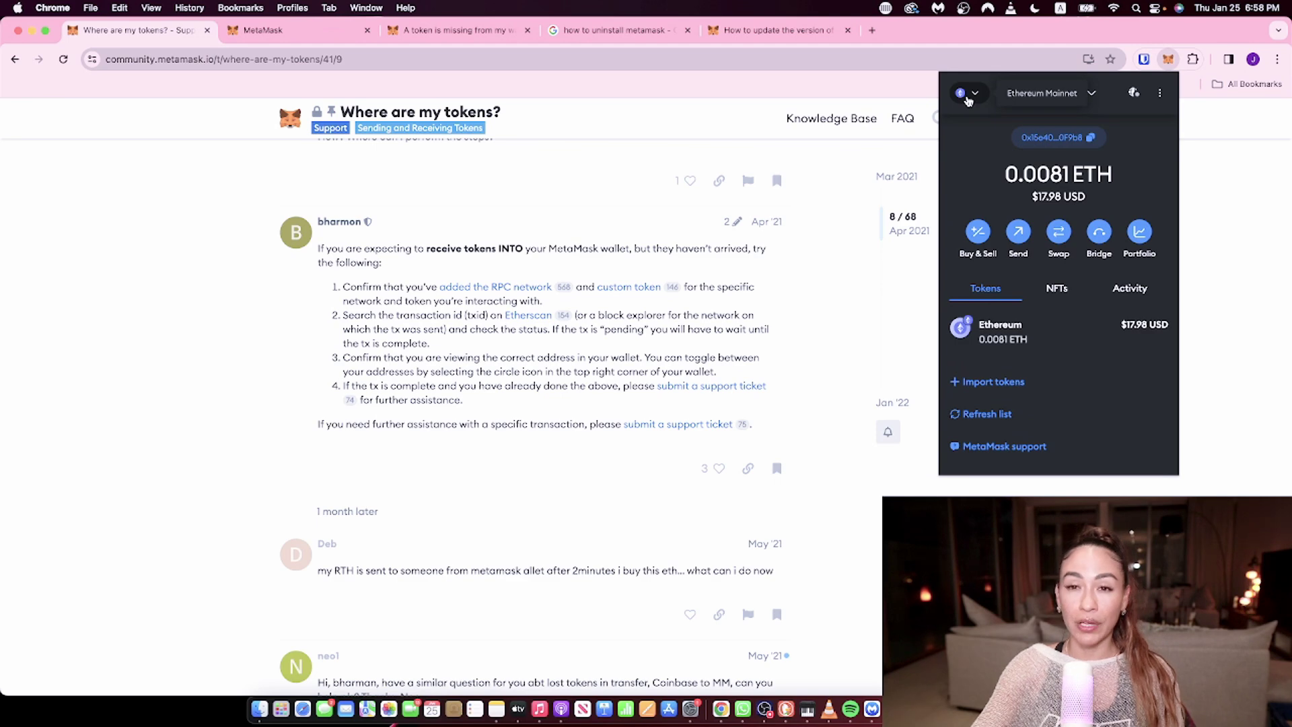
{"action": "left_click", "coordinate": [969, 99]}
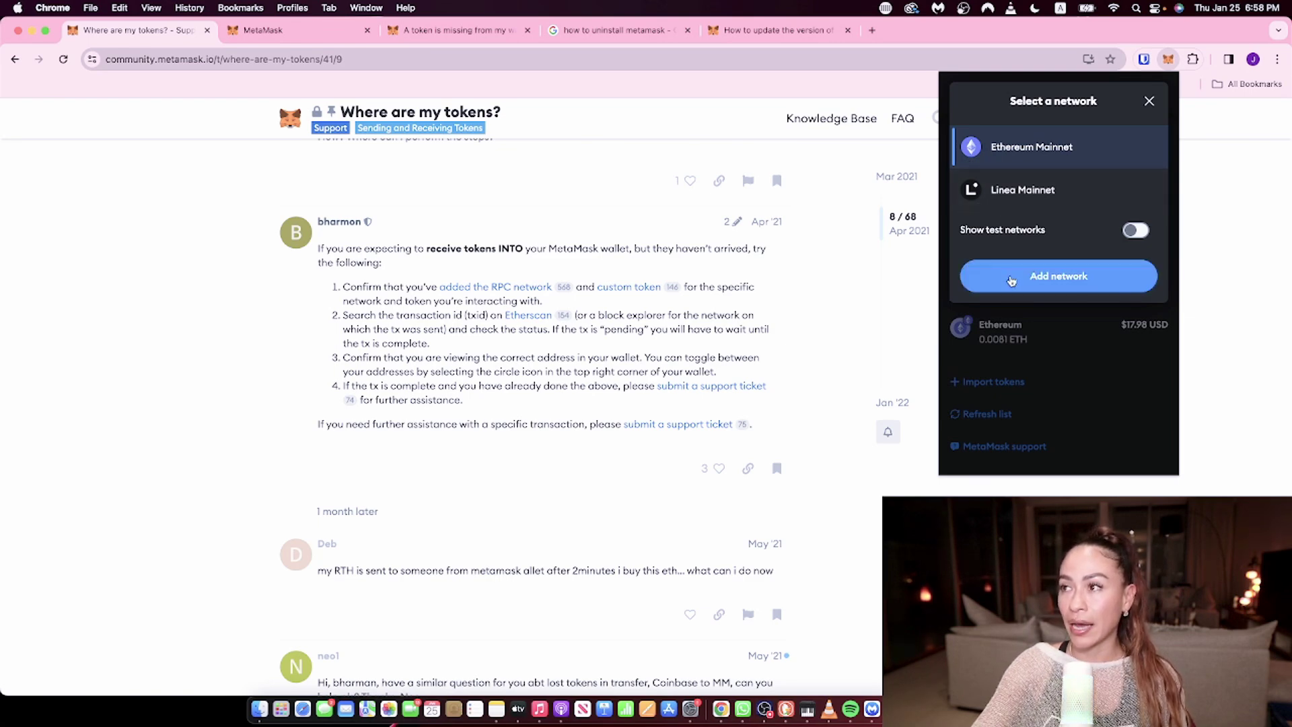
{"action": "left_click", "coordinate": [1011, 278]}
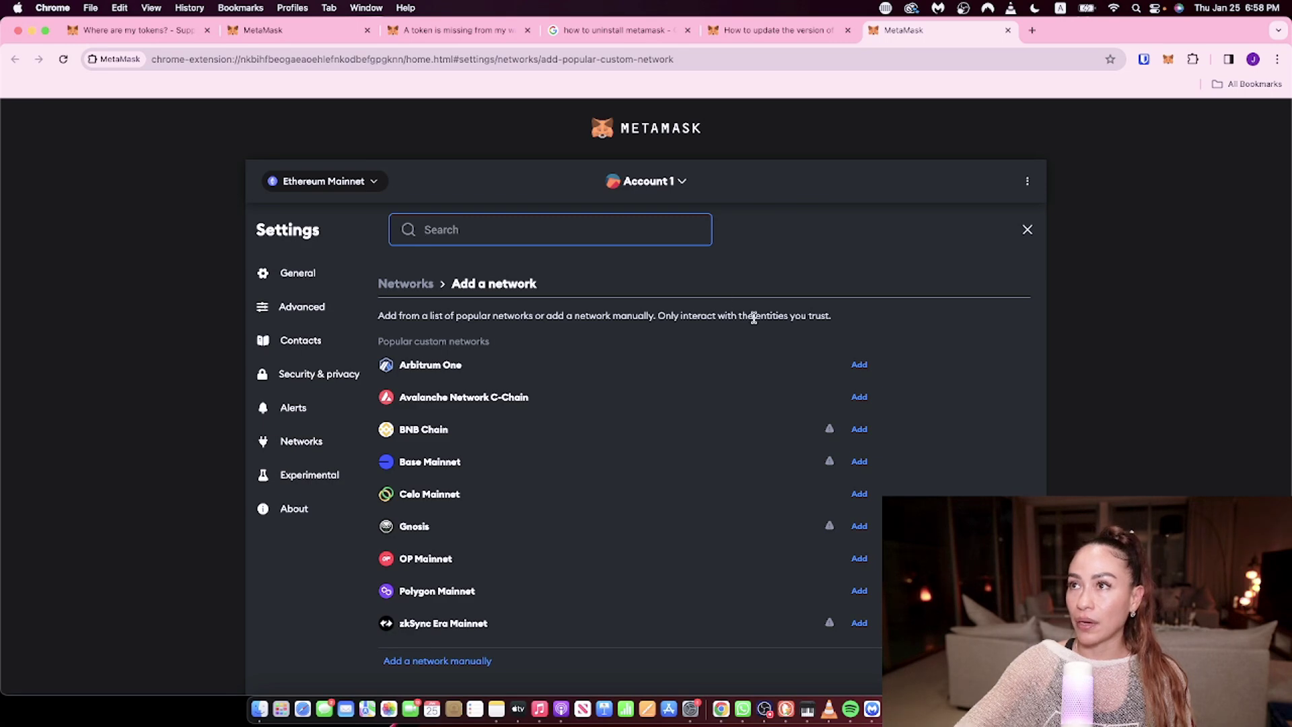
- Reopen the MetaMask wallet to see Account 1's 0.0081 ETH balance on Ethereum Mainnet
{"action": "left_click", "coordinate": [1168, 59]}
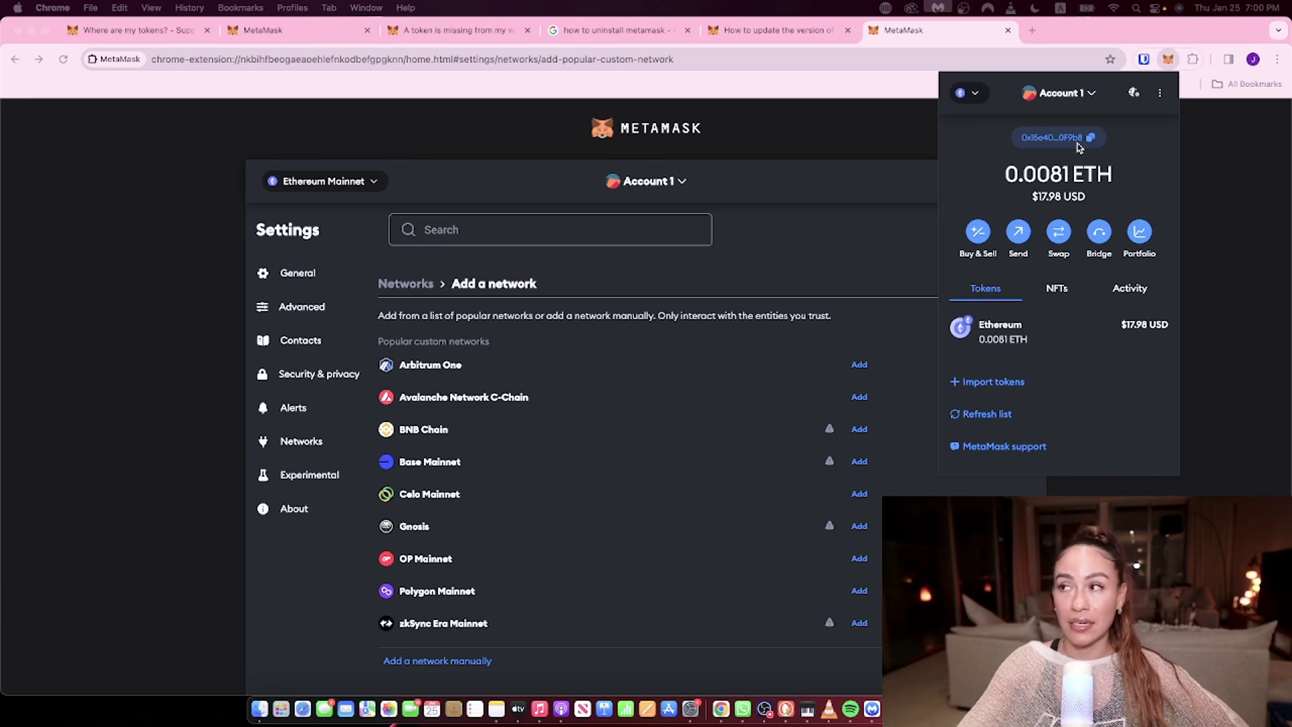
- Reopen the wallet and view Account 1's account details and address
{"action": "left_click", "coordinate": [777, 140]}
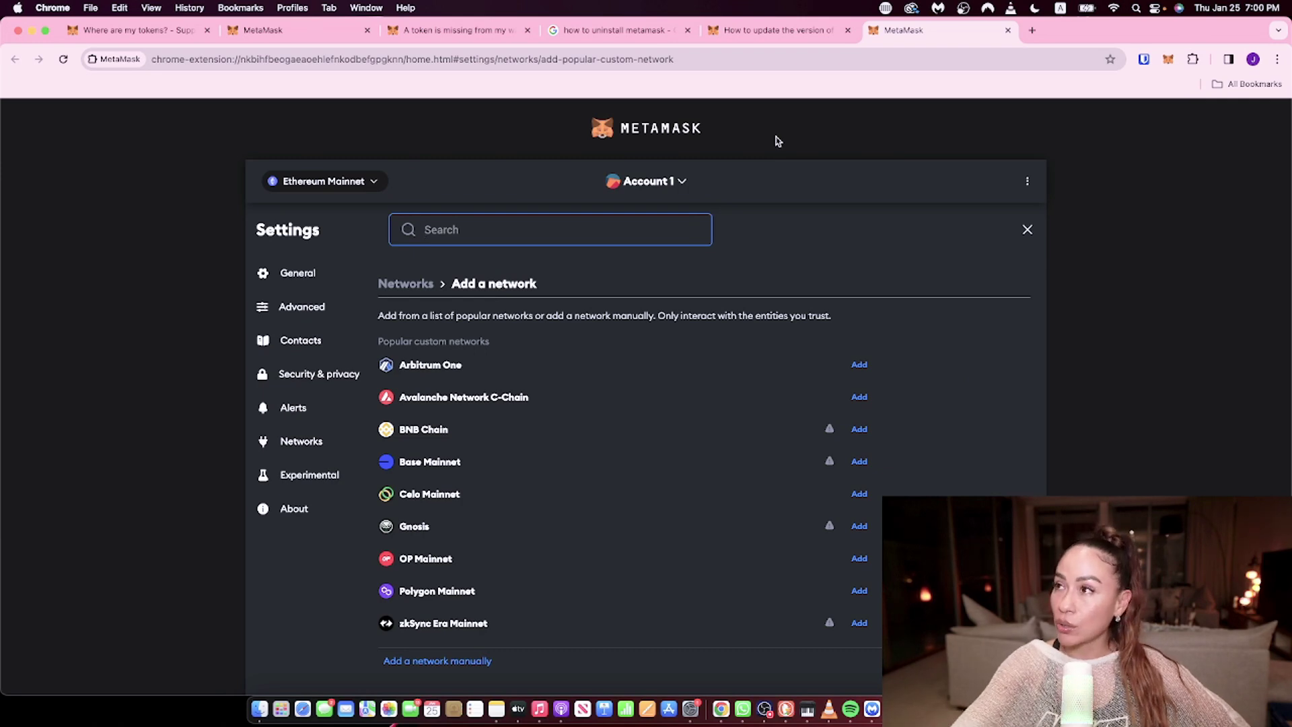
{"action": "left_click", "coordinate": [1168, 59]}
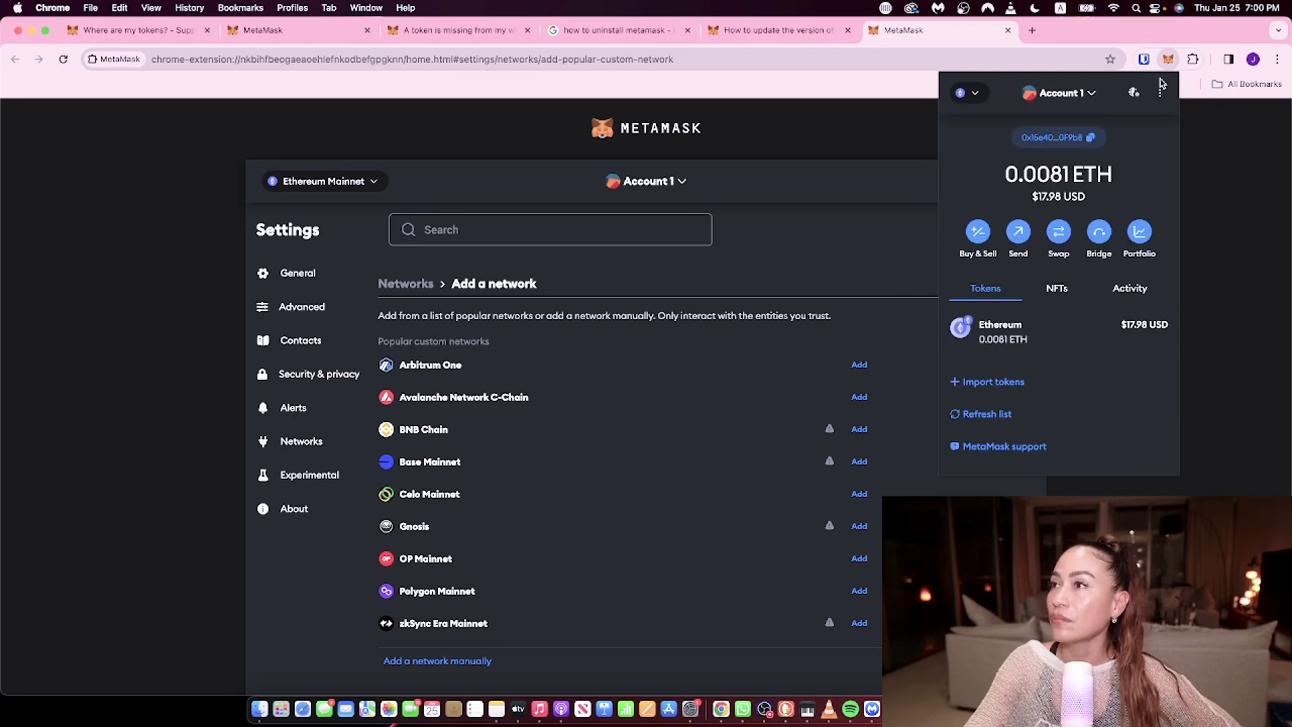
{"action": "left_click", "coordinate": [1159, 94]}
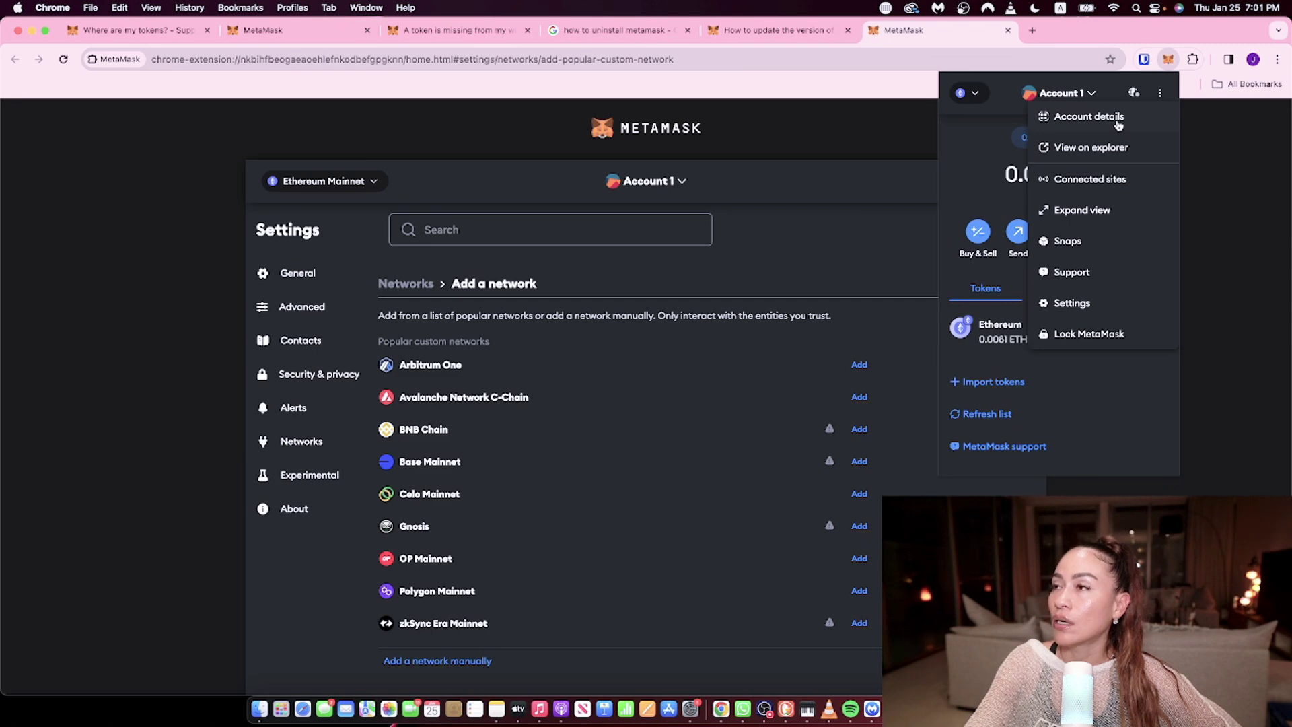
{"action": "left_click", "coordinate": [1117, 121]}
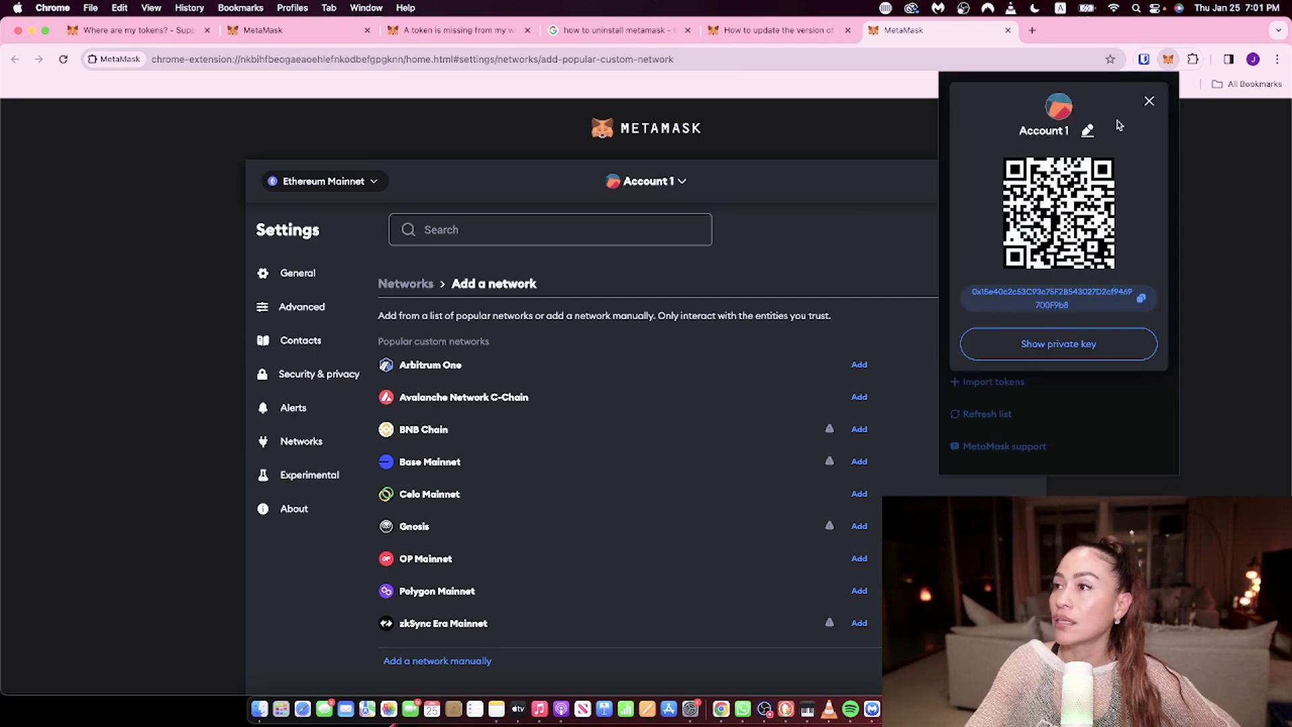
{"action": "left_click", "coordinate": [1149, 103]}
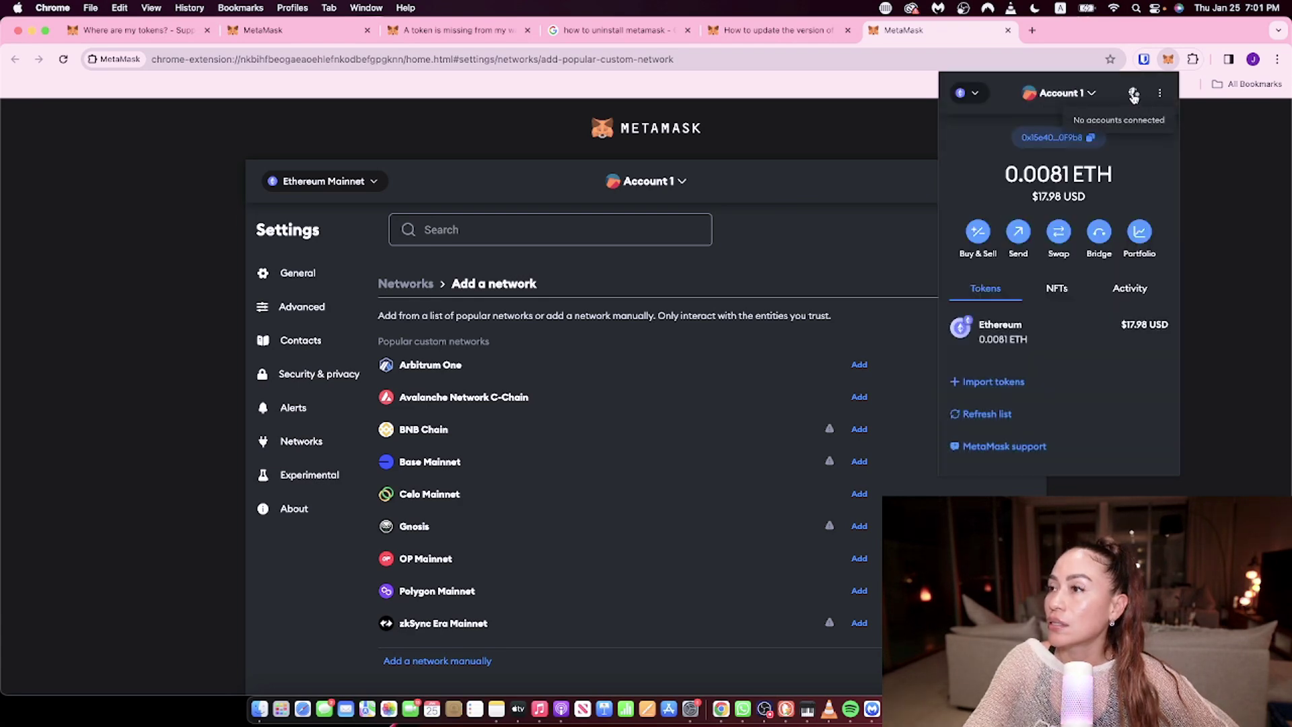
- Check the accounts list, then bring up the account options menu
{"action": "left_click", "coordinate": [1081, 94]}
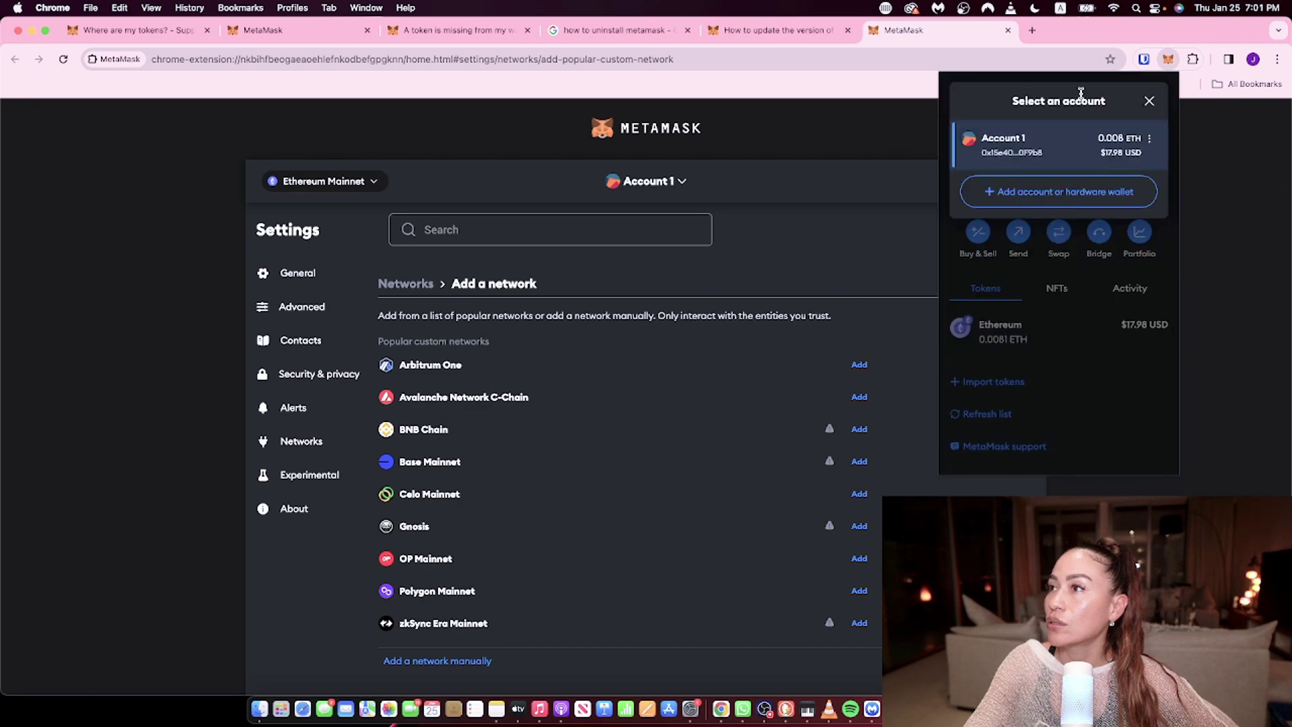
{"action": "left_click", "coordinate": [1149, 101]}
{"action": "left_click", "coordinate": [1160, 95]}
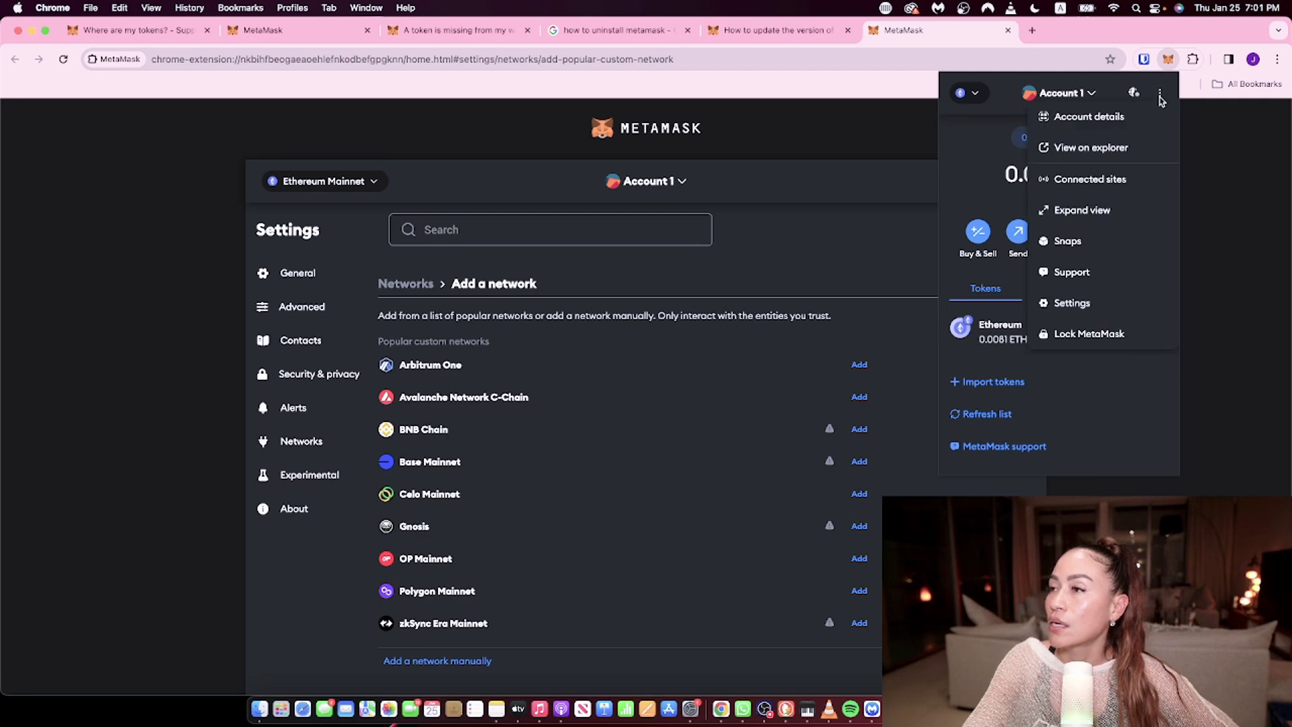
- Look up the installed version in MetaMask settings, then return to wallet home
{"action": "left_click", "coordinate": [1083, 304]}
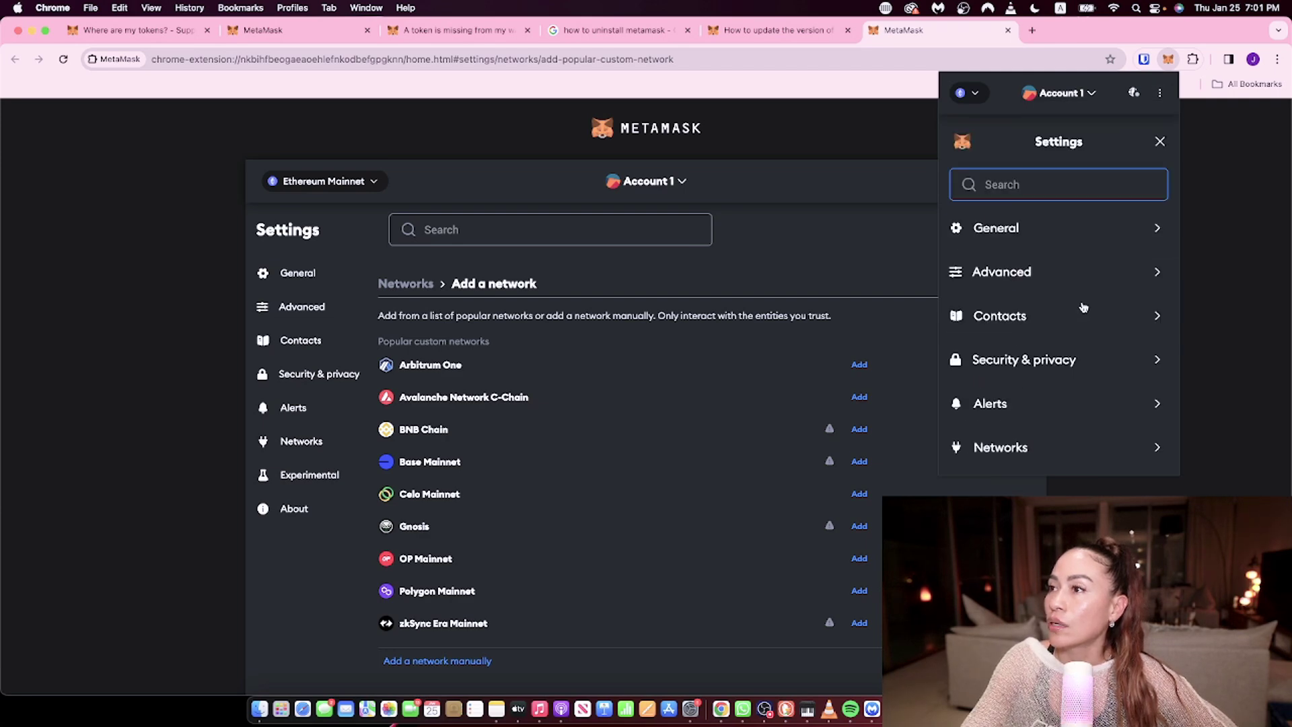
{"action": "scroll", "coordinate": [1059, 375], "scroll_direction": "down", "scroll_amount": 2}
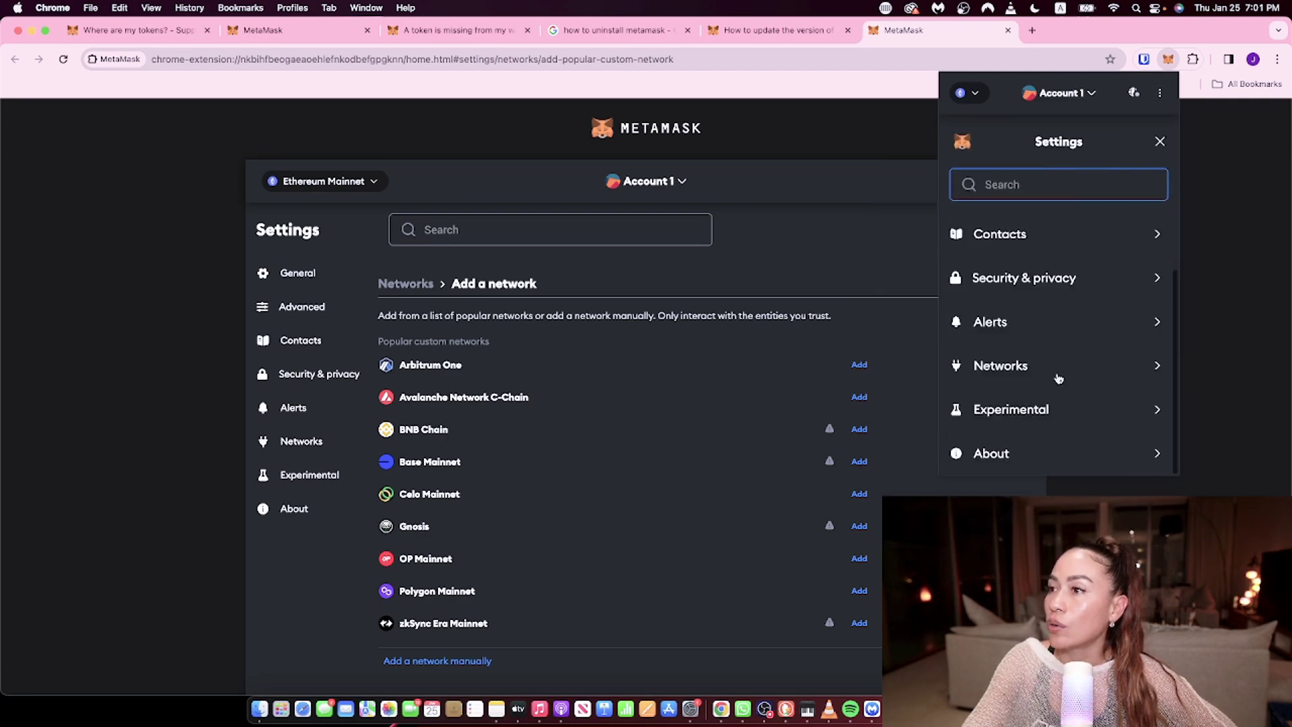
{"action": "left_click", "coordinate": [1039, 454]}
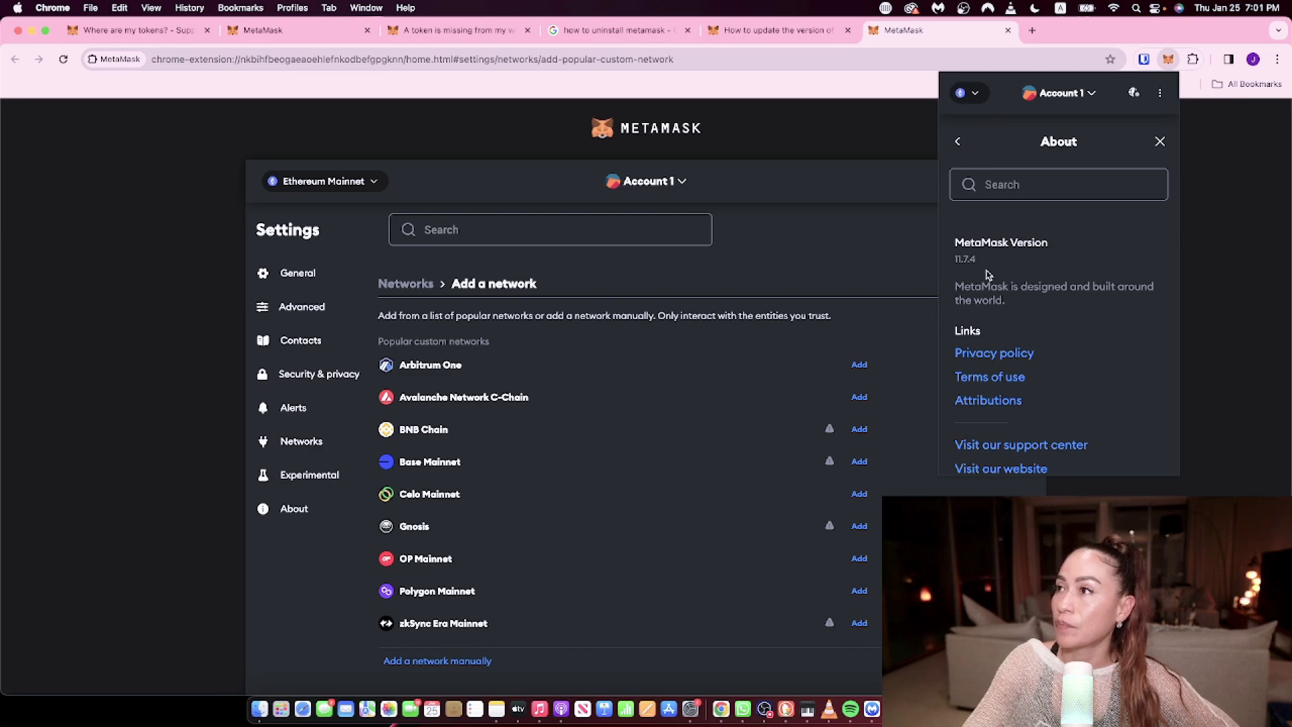
{"action": "left_click", "coordinate": [959, 142]}
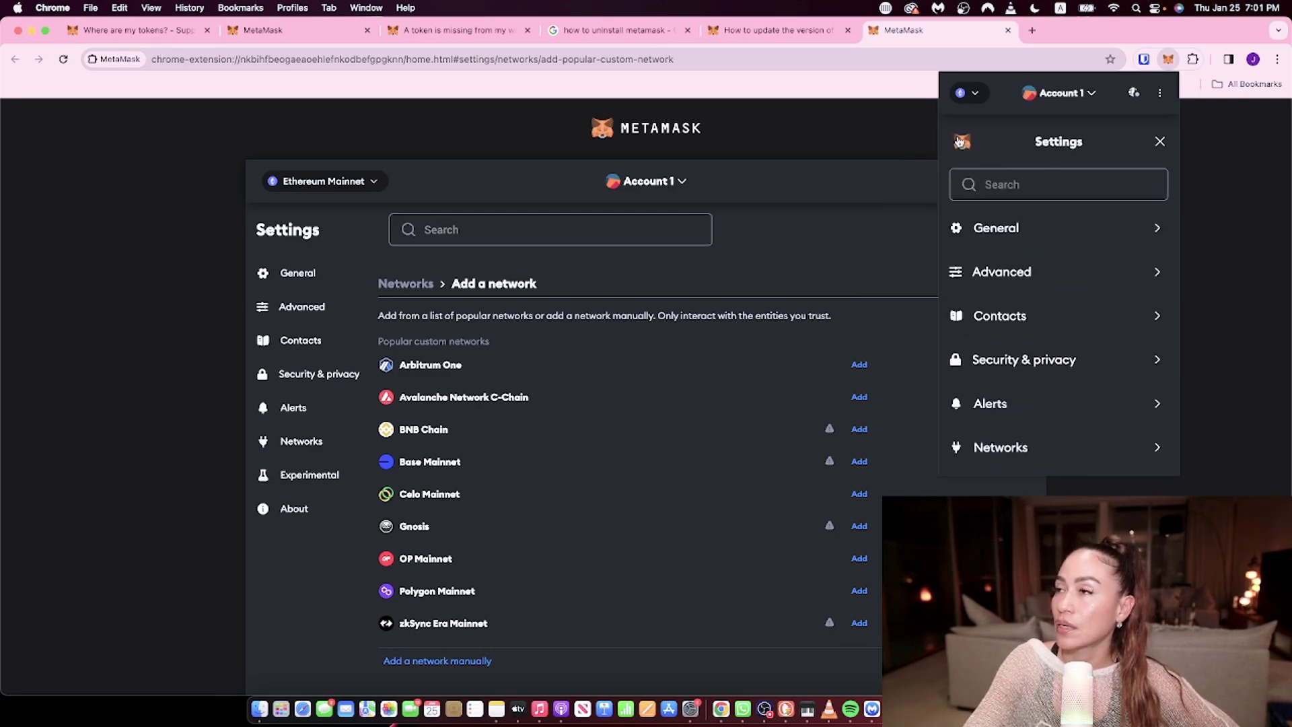
{"action": "left_click", "coordinate": [1159, 142]}
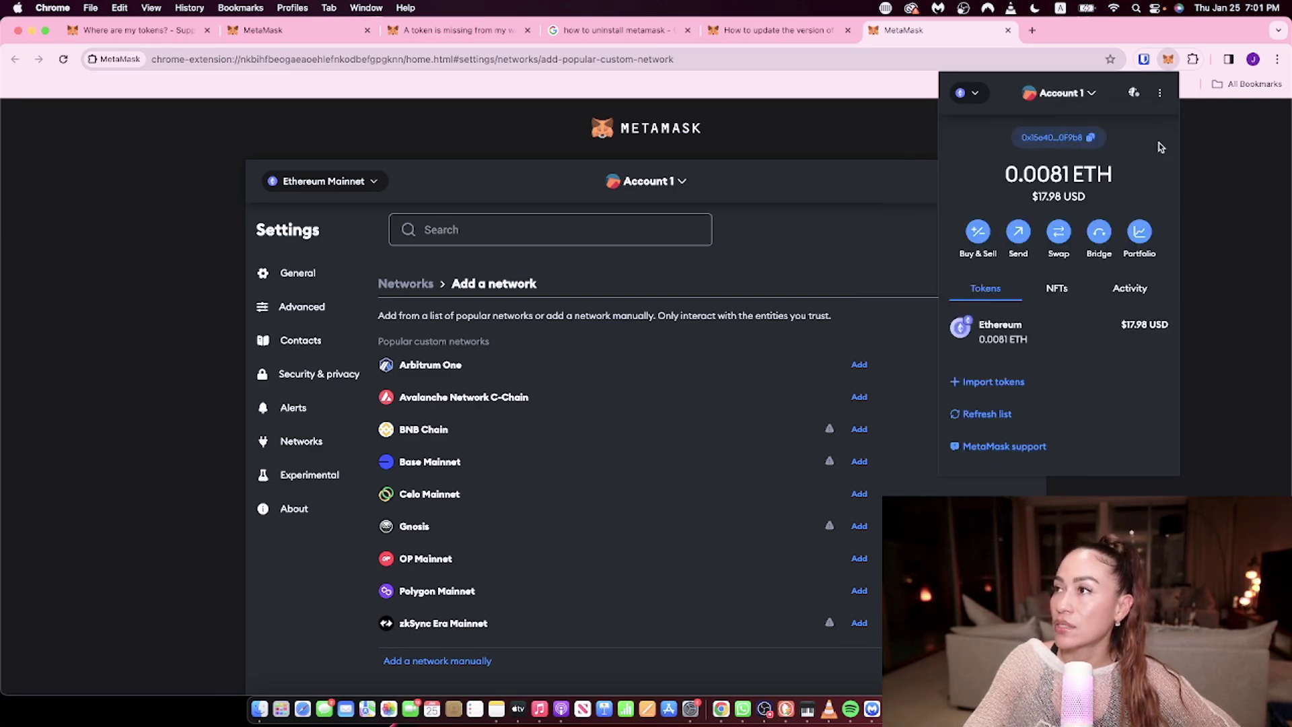
- Reopen About in settings and highlight the version number 11.7.4
{"action": "left_click", "coordinate": [1161, 94]}
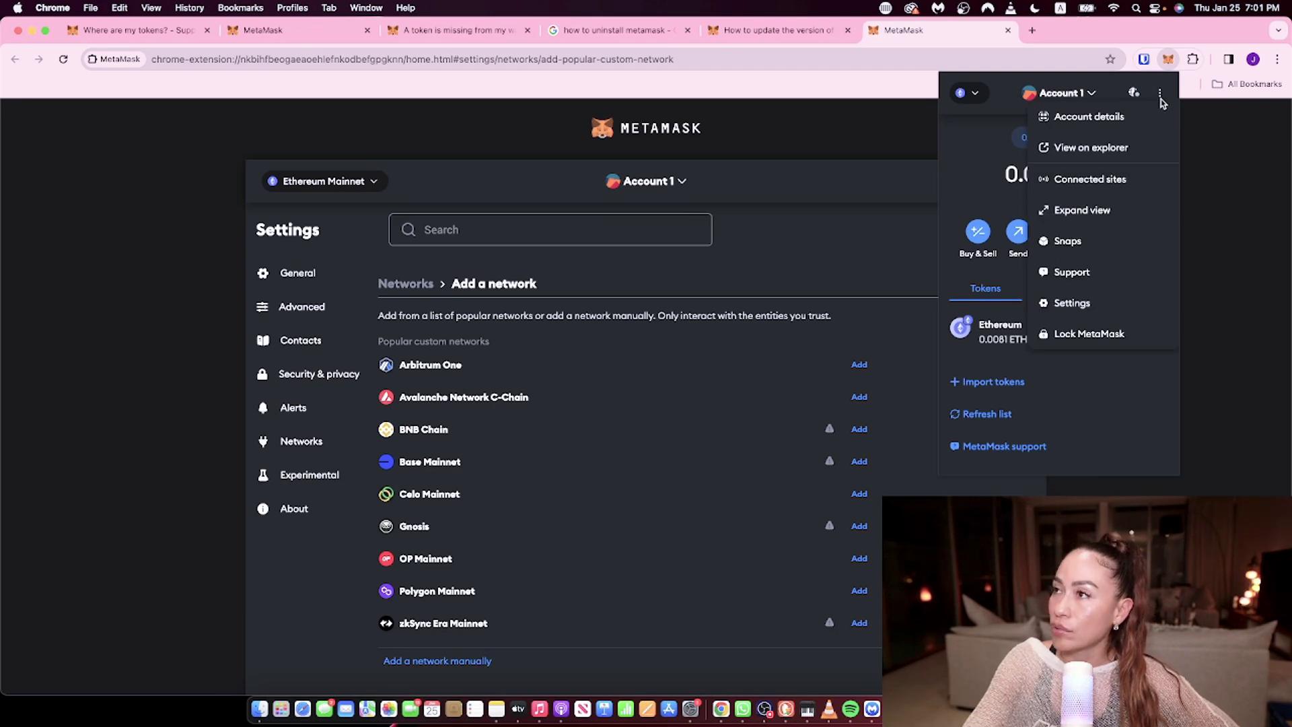
{"action": "left_click", "coordinate": [1075, 304]}
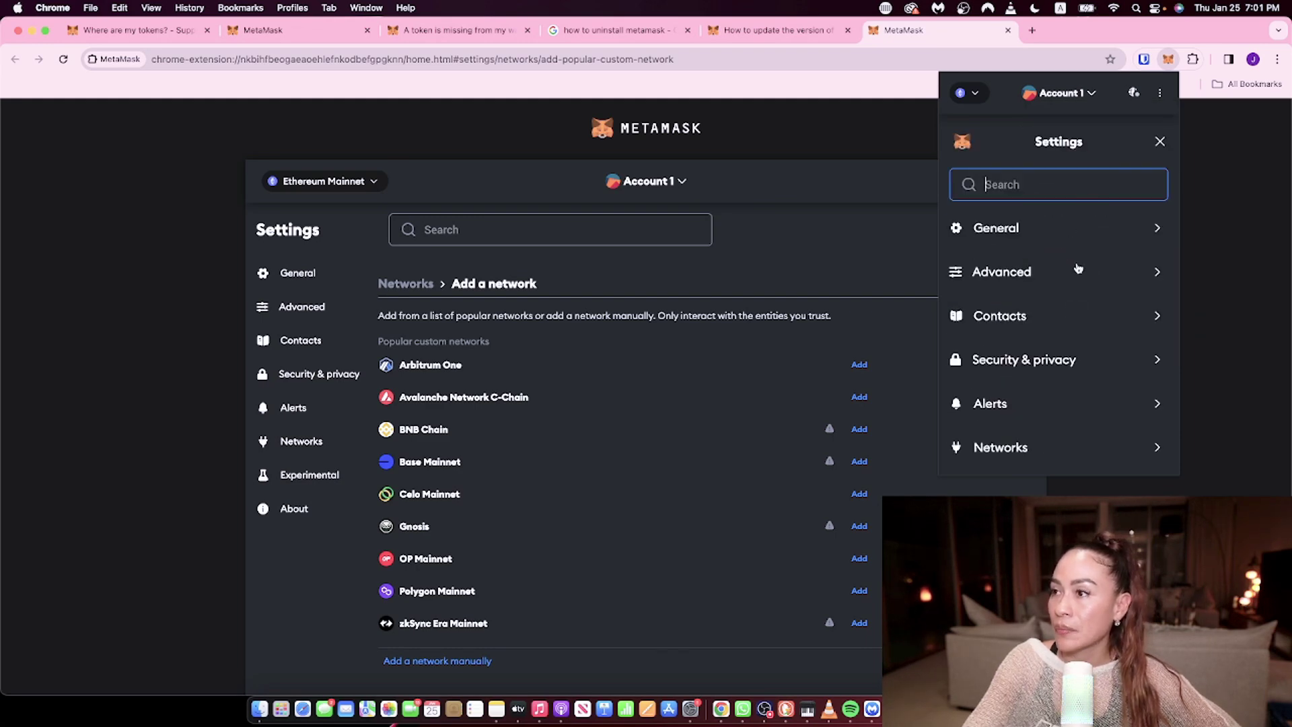
{"action": "scroll", "coordinate": [1077, 267], "scroll_direction": "down", "scroll_amount": 2}
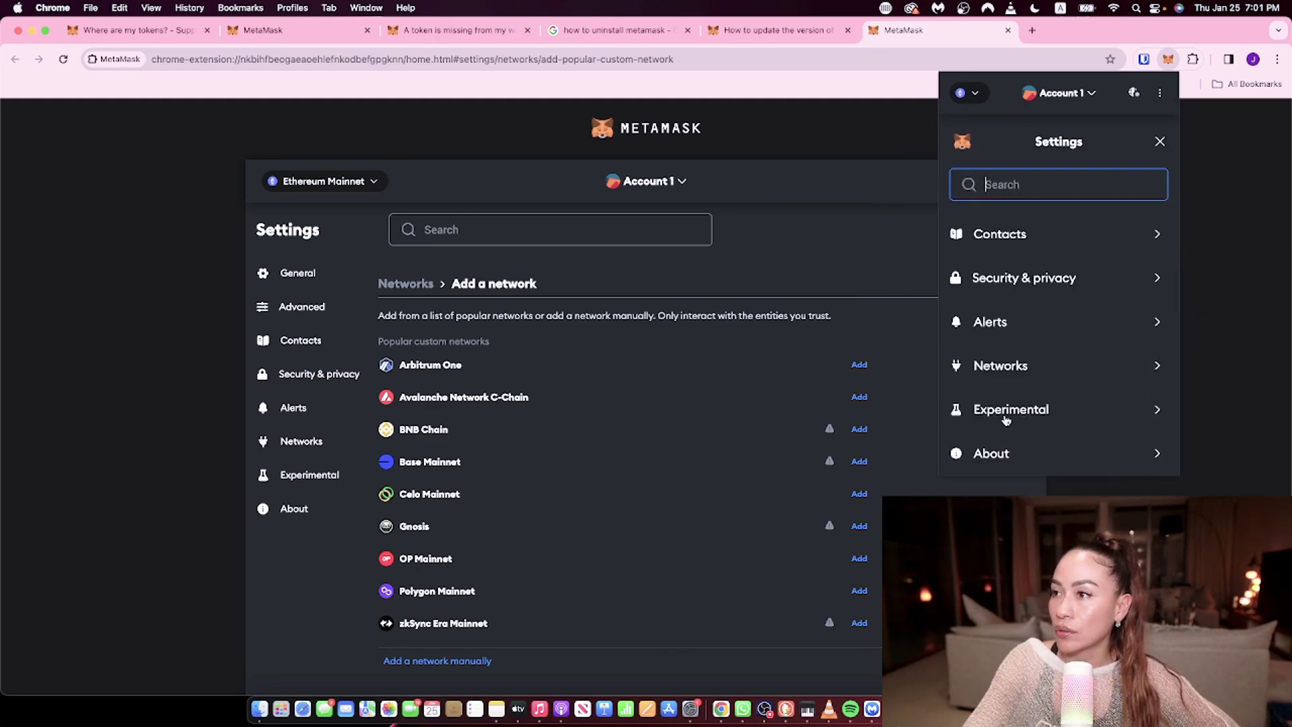
{"action": "left_click", "coordinate": [993, 452]}
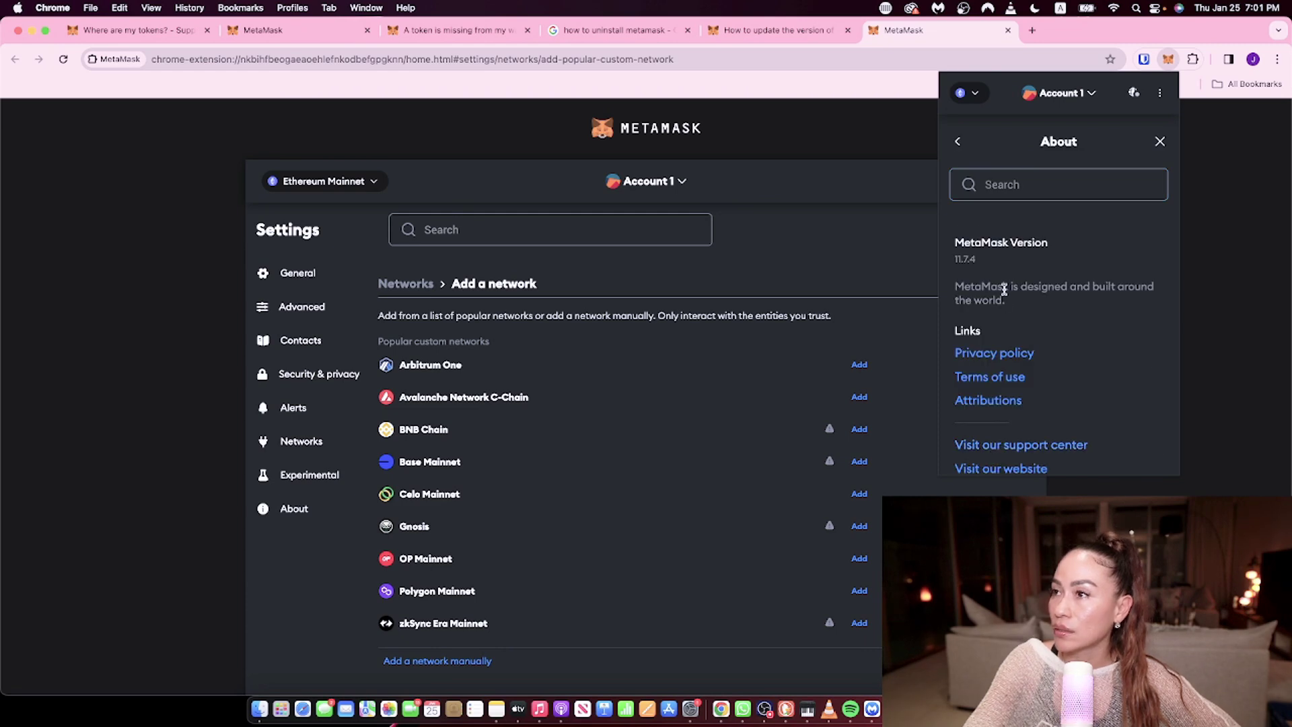
{"action": "left_click_drag", "start_coordinate": [973, 256], "coordinate": [955, 263]}
{"action": "left_click", "coordinate": [981, 291]}
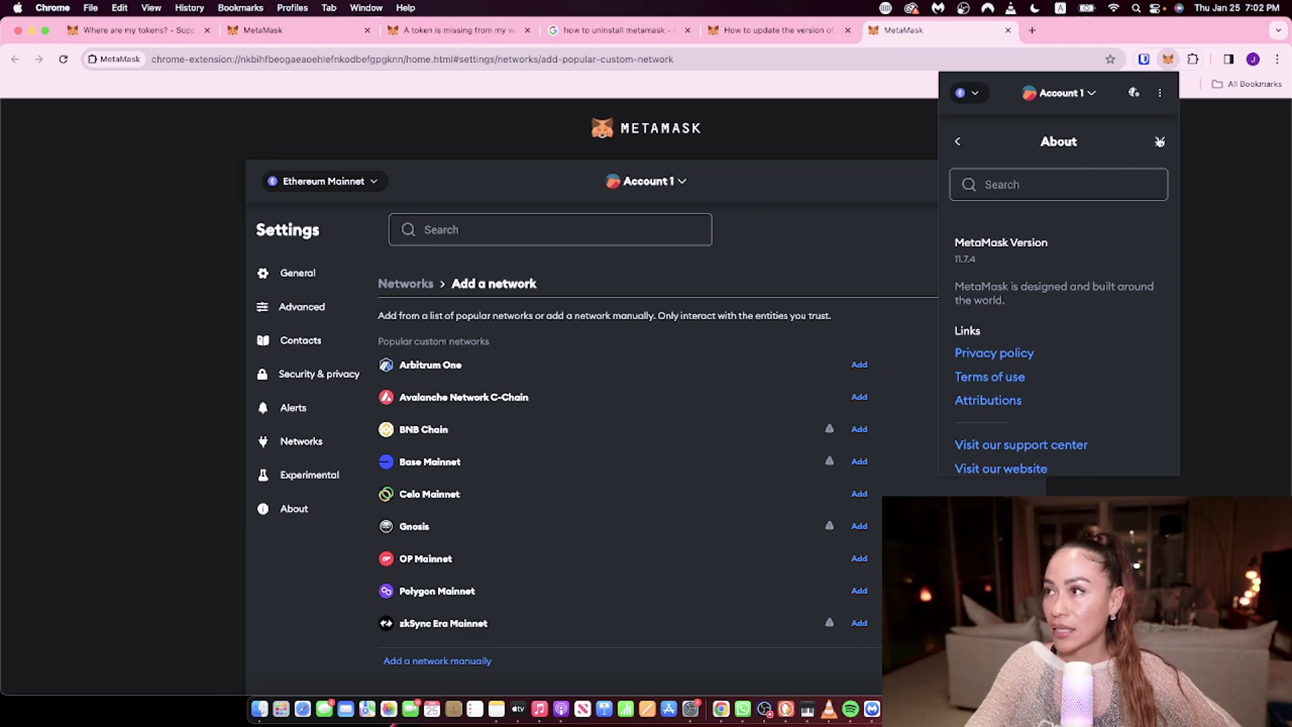
- Close About and view the account's address on Etherscan via the account menu
{"action": "left_click", "coordinate": [1158, 143]}
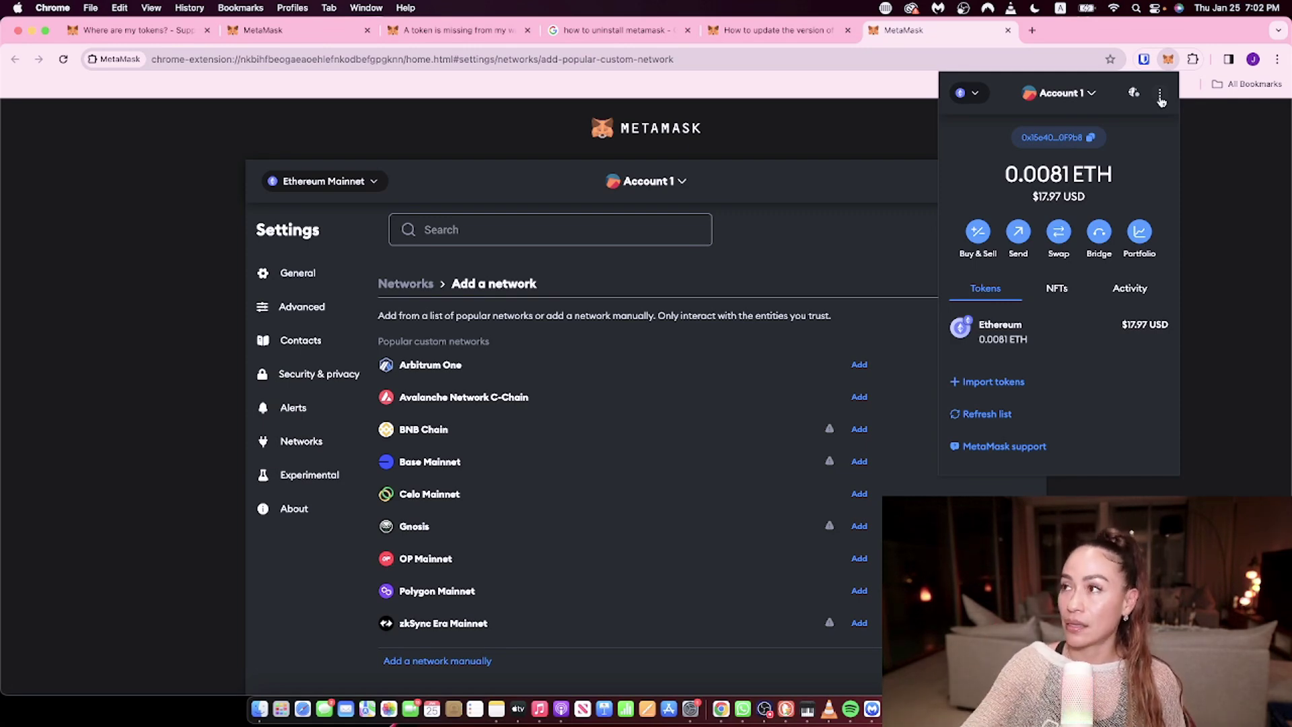
{"action": "left_click", "coordinate": [1160, 96]}
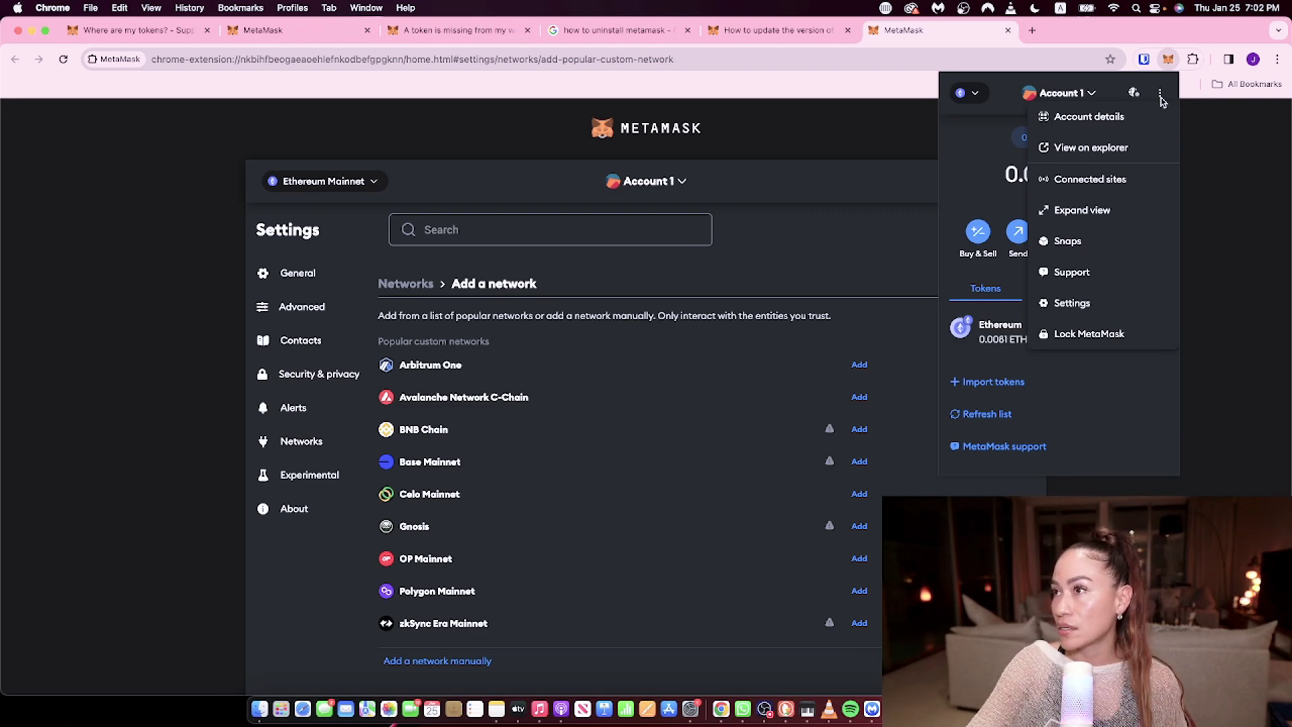
{"action": "left_click", "coordinate": [1107, 149]}
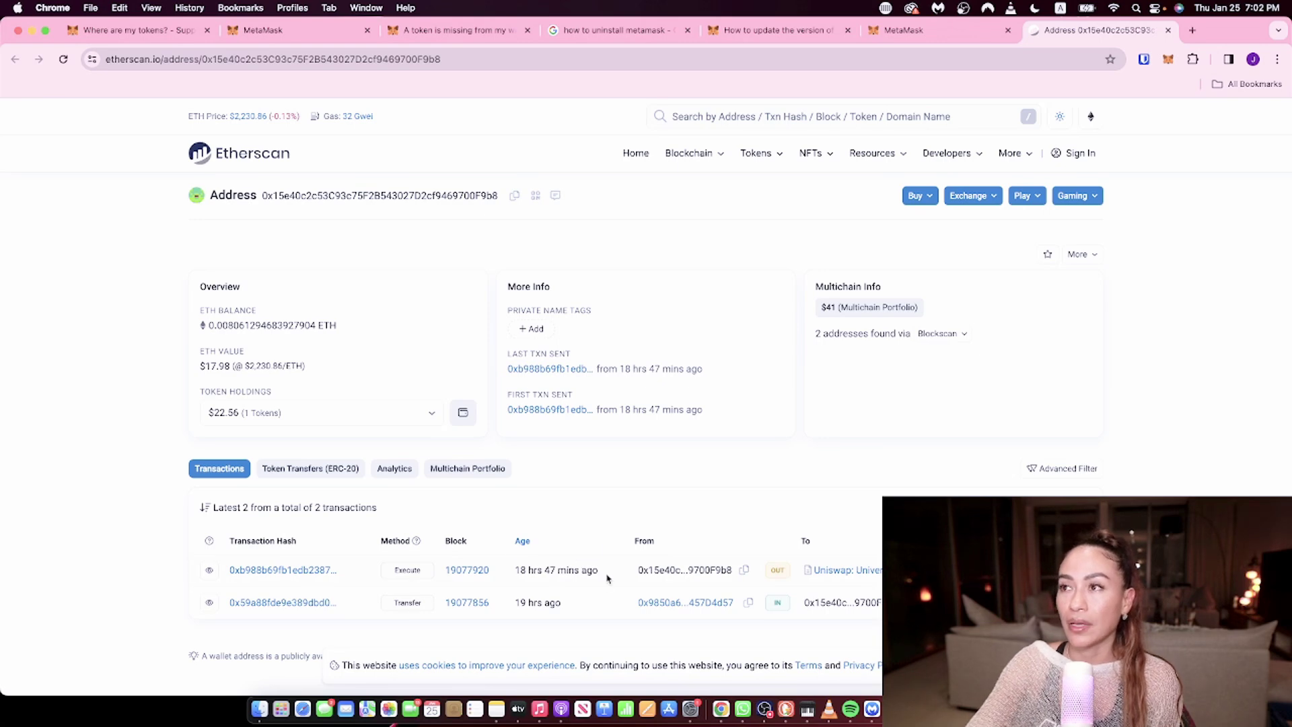
- Scroll through the Etherscan Overview and the account's two transactions
{"action": "scroll", "coordinate": [607, 577], "scroll_direction": "down", "scroll_amount": 2}
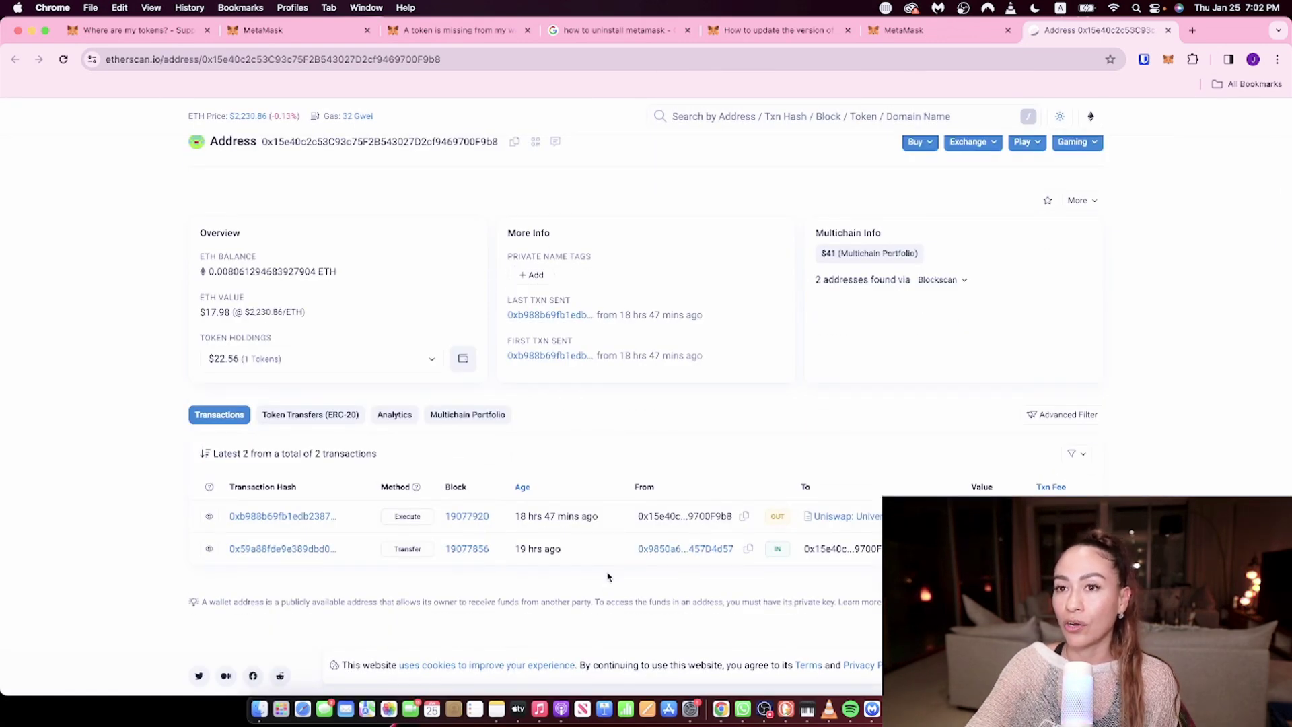
{"action": "scroll", "coordinate": [607, 577], "scroll_direction": "down", "scroll_amount": 2}
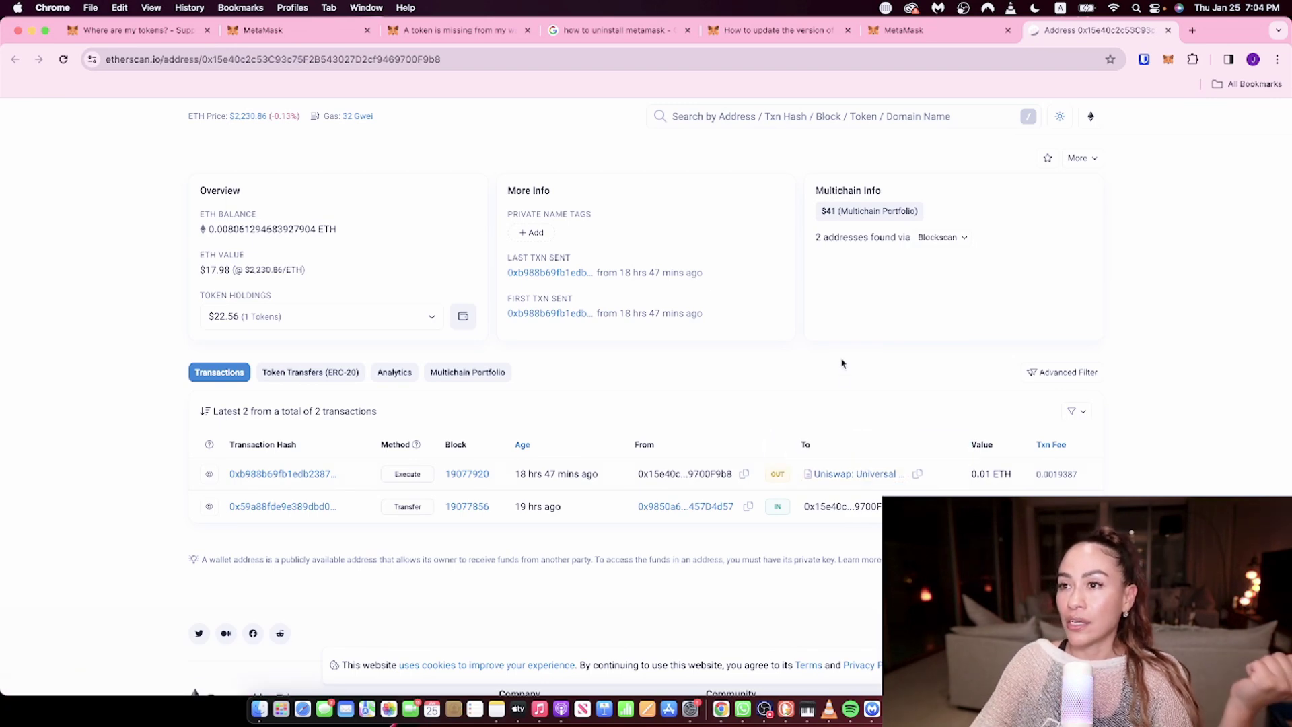
- Highlight the ETH value '$17.98 (@ $2,230.86/ETH)' in the address overview
{"action": "scroll", "coordinate": [841, 363], "scroll_direction": "up", "scroll_amount": 1}
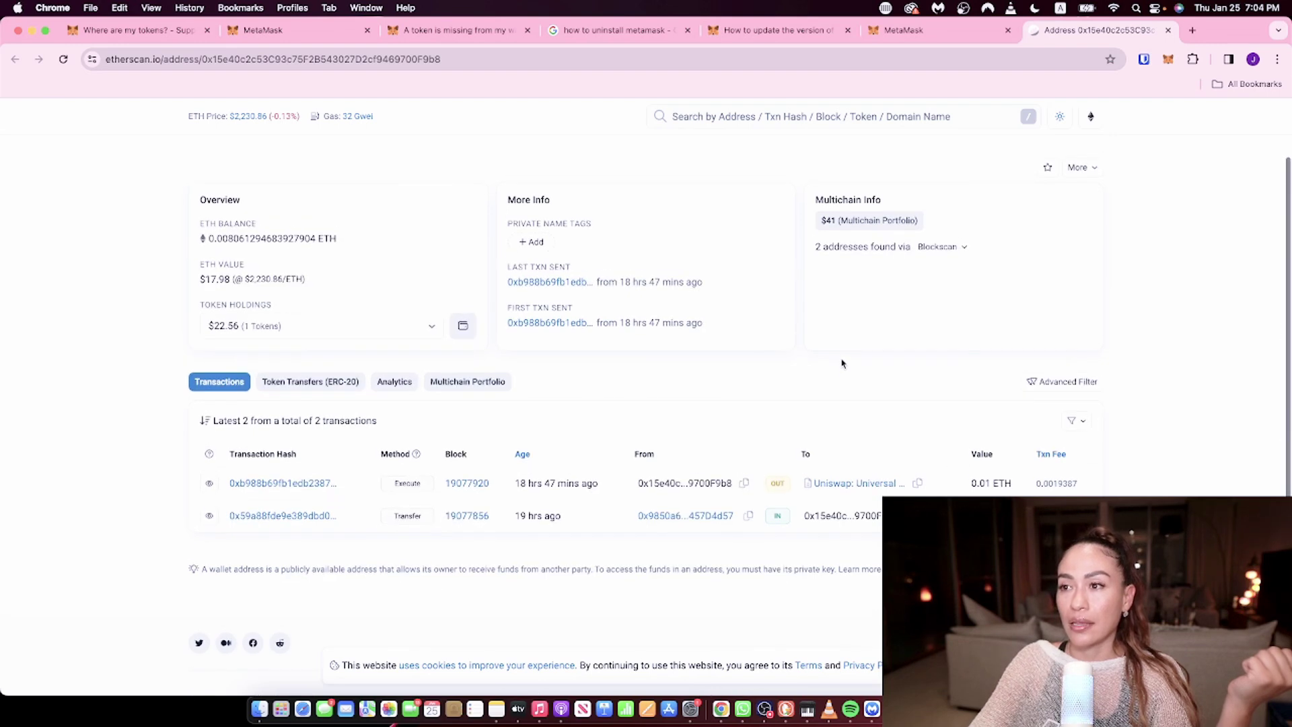
{"action": "scroll", "coordinate": [841, 363], "scroll_direction": "up", "scroll_amount": 3}
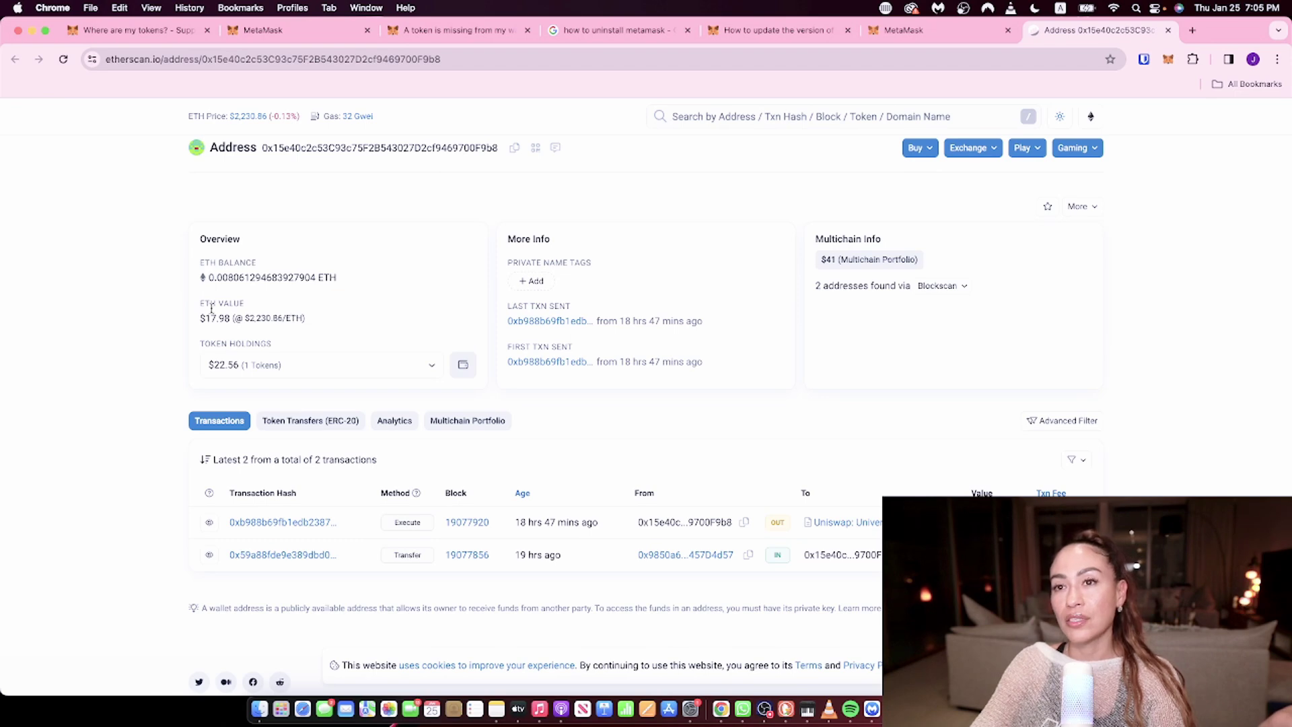
{"action": "left_click_drag", "start_coordinate": [200, 318], "coordinate": [306, 320]}
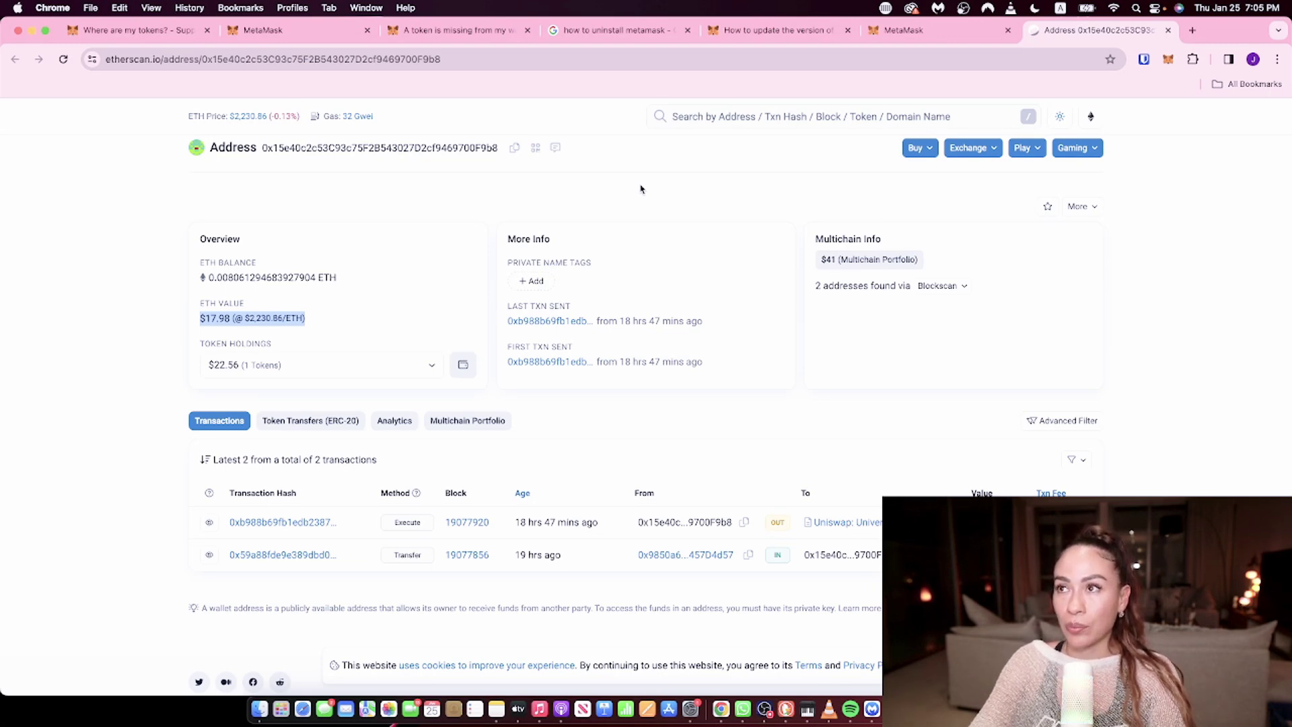
{"action": "left_click", "coordinate": [713, 117]}
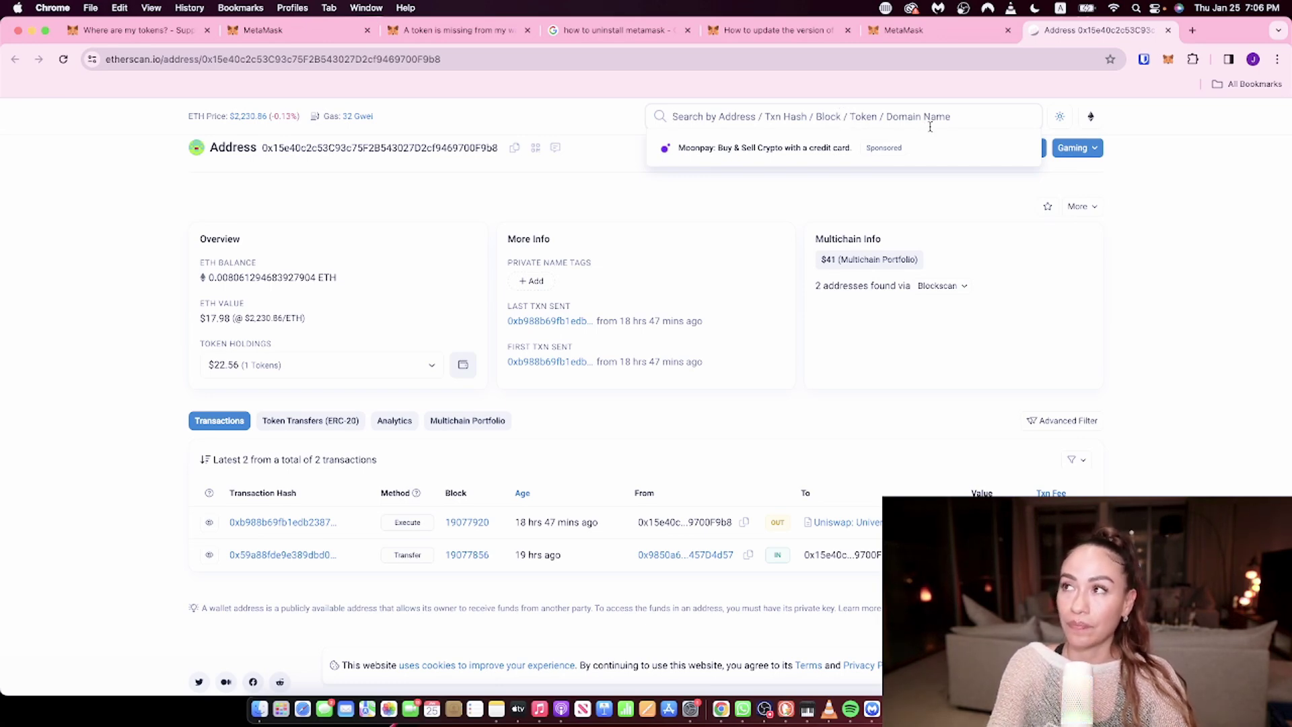
{"action": "left_click", "coordinate": [1186, 178]}
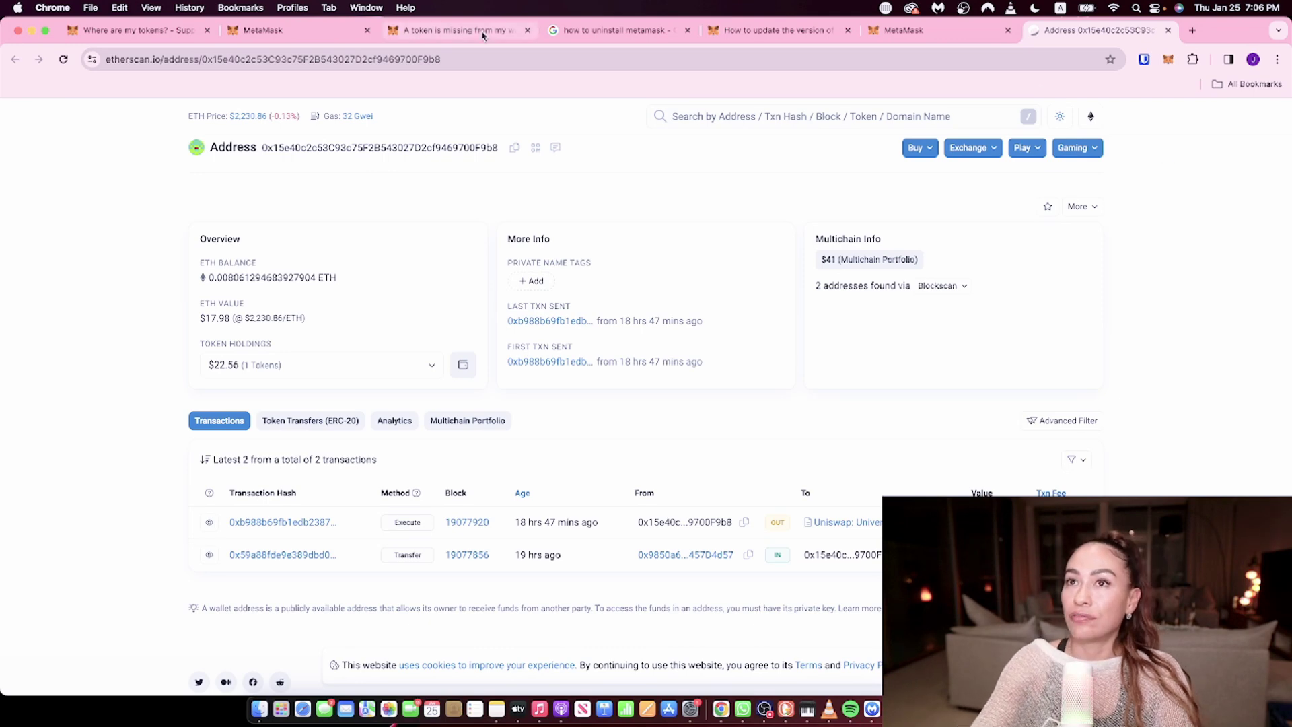
- Open MetaMask support from the wallet and scroll down to the Start a Conversation card
{"action": "left_click", "coordinate": [300, 36]}
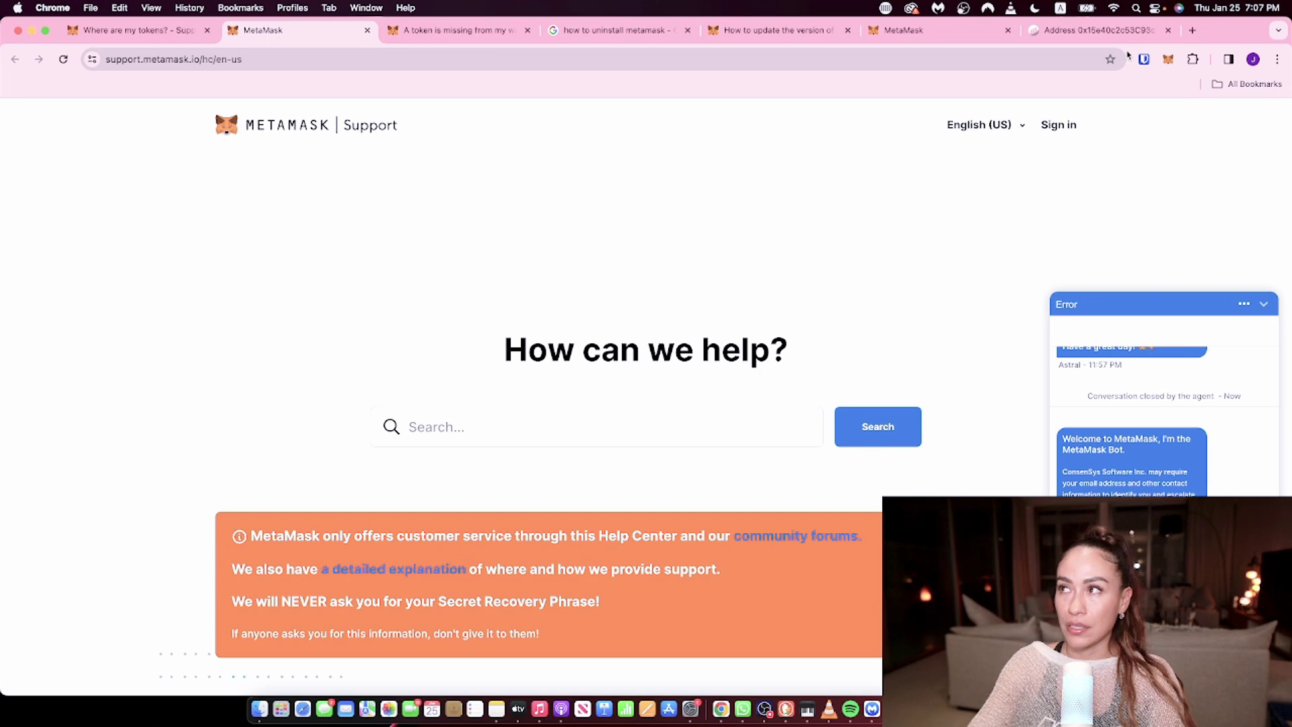
{"action": "left_click", "coordinate": [1168, 60]}
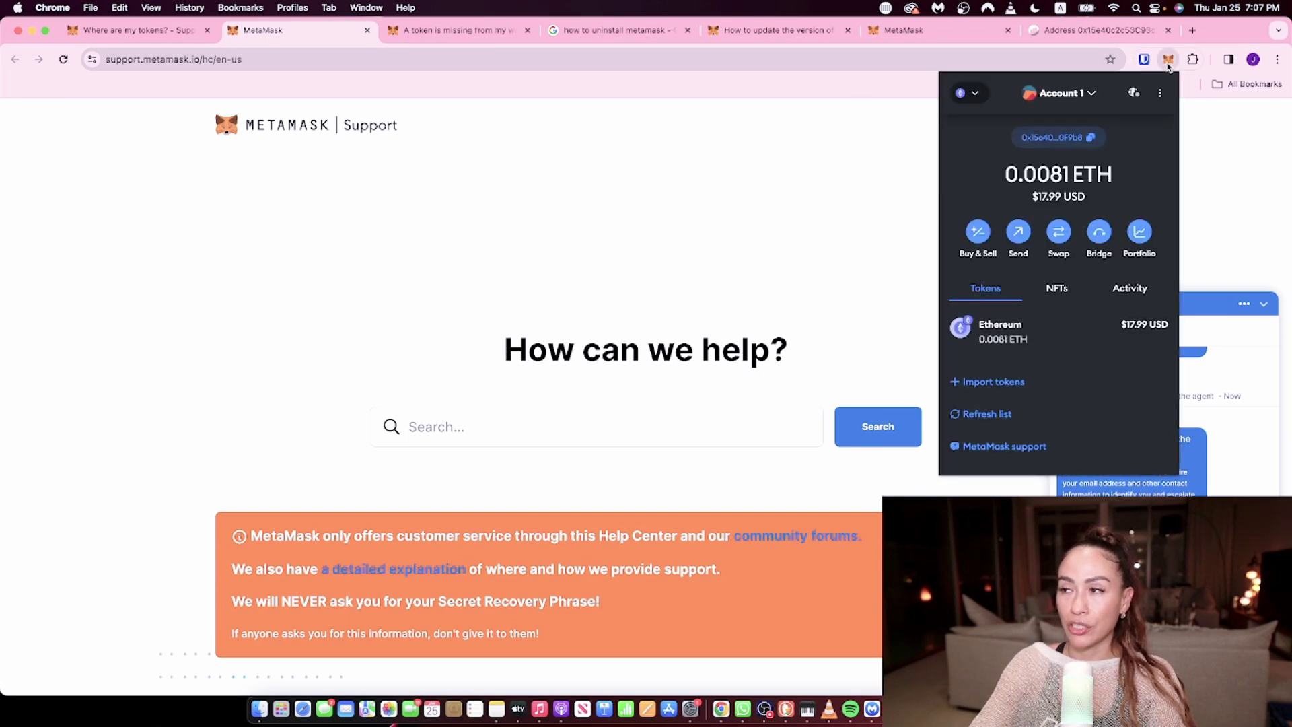
{"action": "left_click", "coordinate": [1028, 448]}
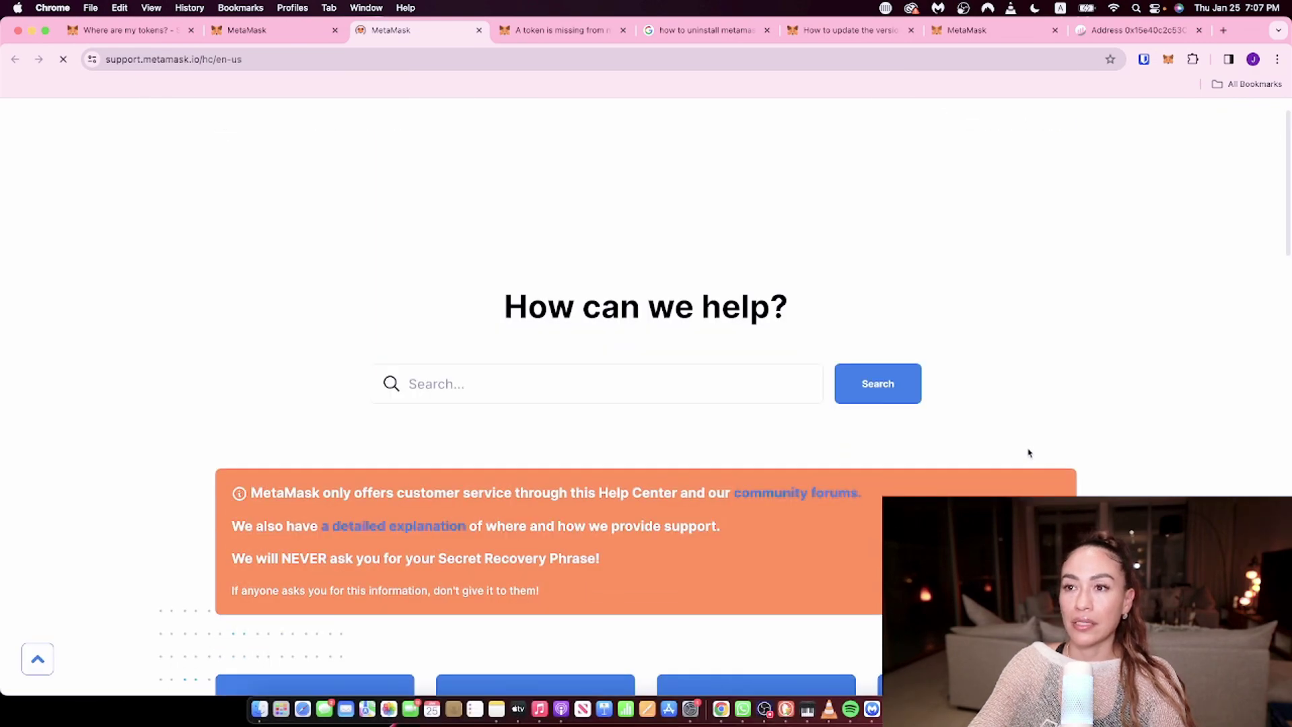
{"action": "scroll", "coordinate": [1028, 453], "scroll_direction": "down", "scroll_amount": 3}
{"action": "scroll", "coordinate": [1028, 451], "scroll_direction": "down", "scroll_amount": 3}
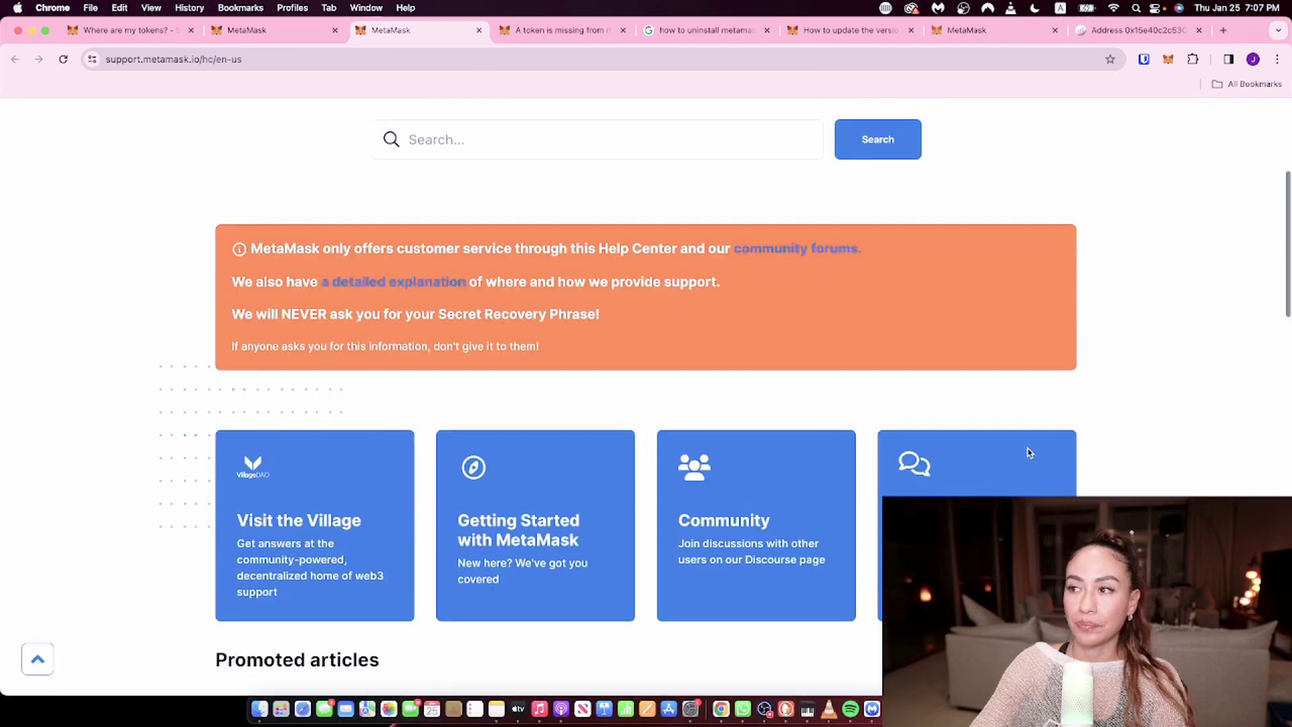
{"action": "scroll", "coordinate": [1027, 452], "scroll_direction": "down", "scroll_amount": 2}
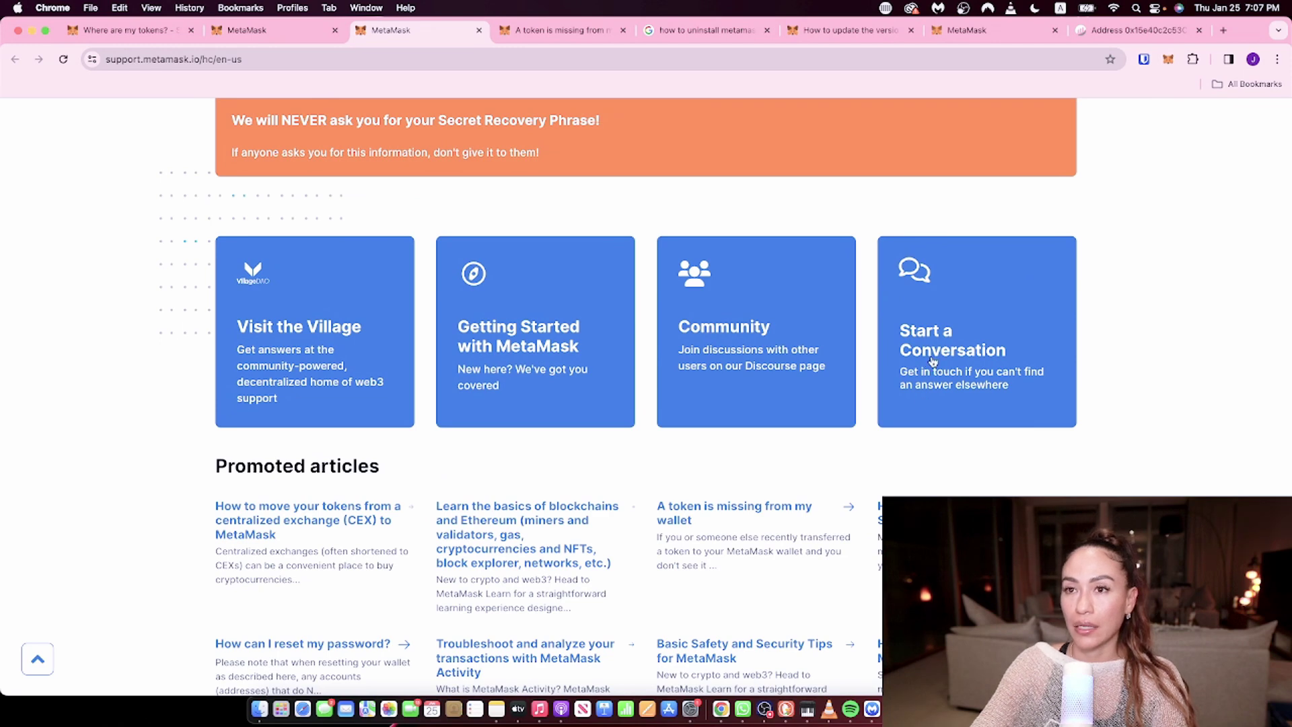
- Open the 'Message us' chat with the MetaMask Bot to see its asset help topics
{"action": "left_click", "coordinate": [932, 361]}
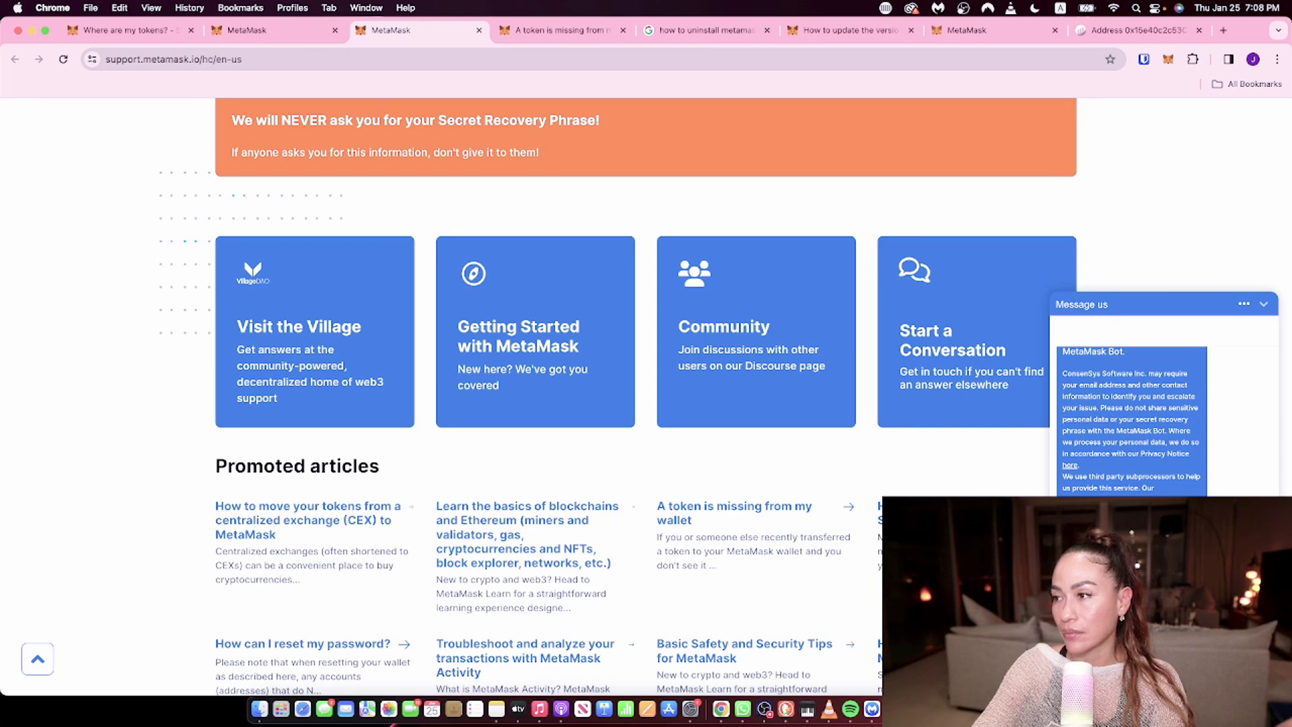
{"action": "scroll", "coordinate": [1164, 404], "scroll_direction": "up", "scroll_amount": 2}
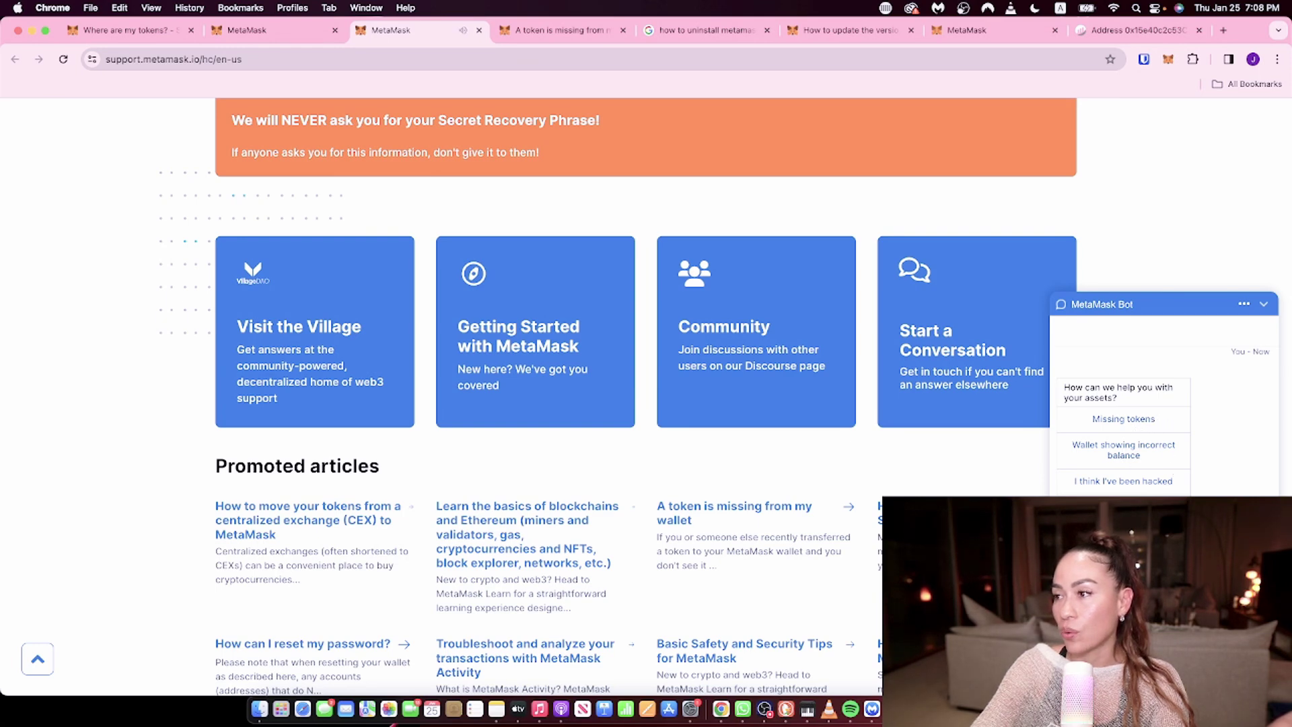
- Scroll down the bot chat to its 'Did that resolve your issue?' prompt
{"action": "scroll", "coordinate": [1136, 430], "scroll_direction": "down", "scroll_amount": 2}
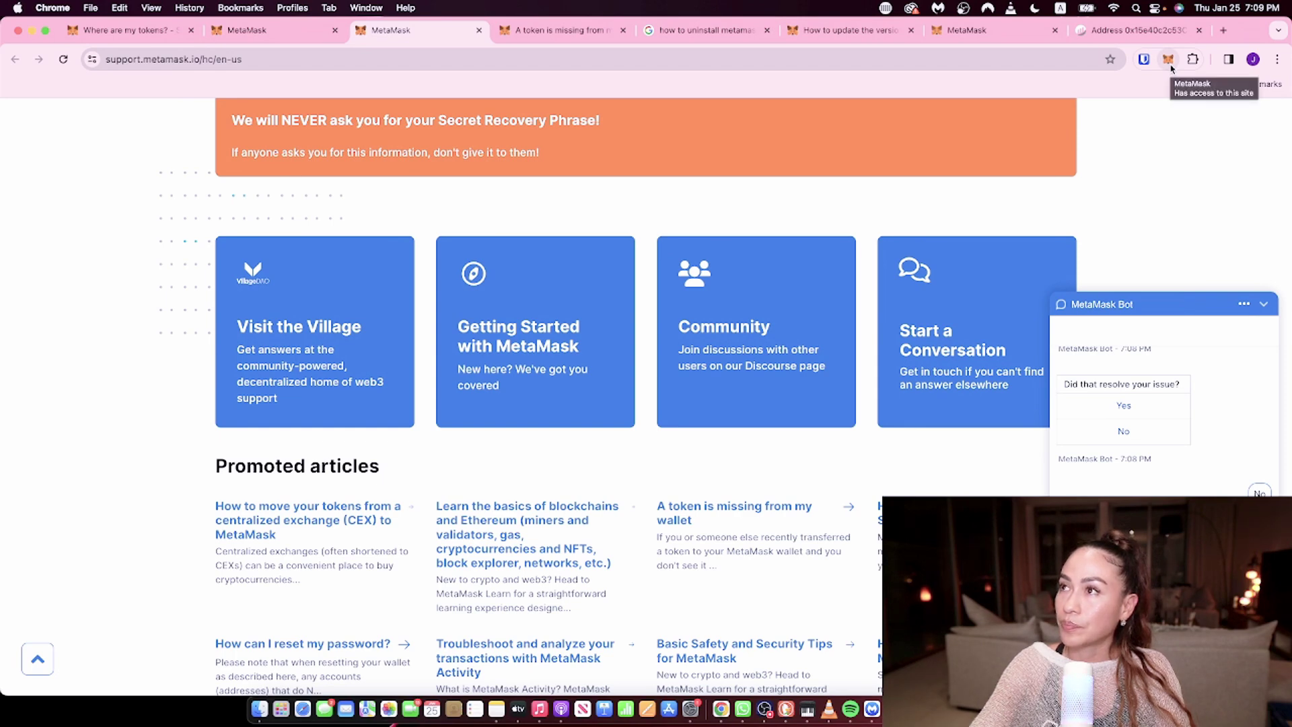
- Open MetaMask's Settings from the account menu, scroll through the list, and close Settings
{"action": "left_click", "coordinate": [1169, 60]}
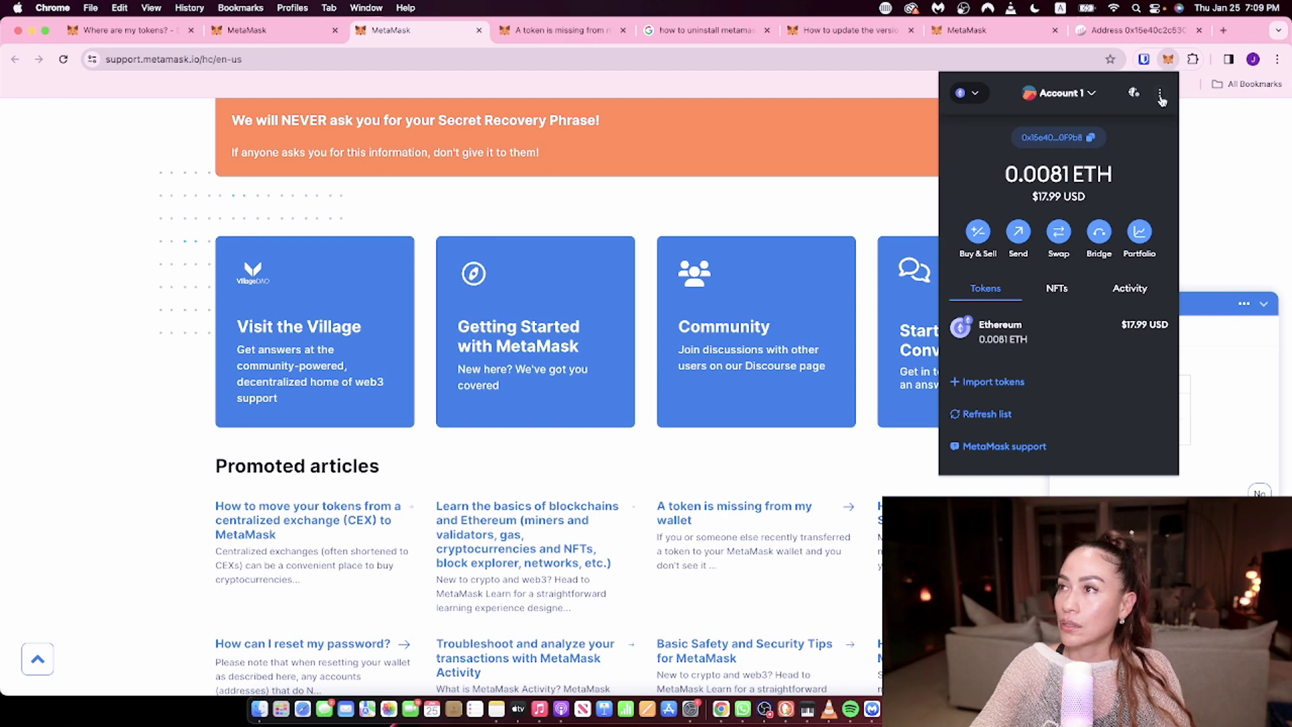
{"action": "left_click", "coordinate": [1160, 95]}
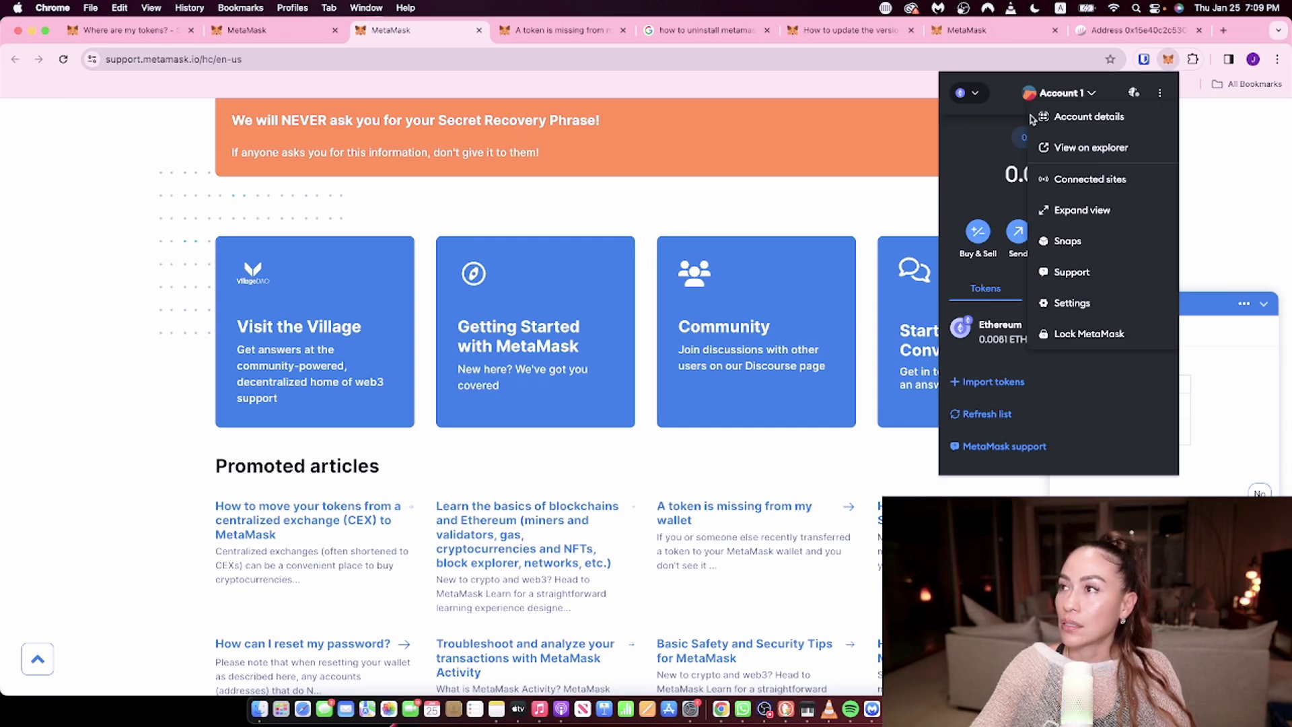
{"action": "left_click", "coordinate": [1056, 304]}
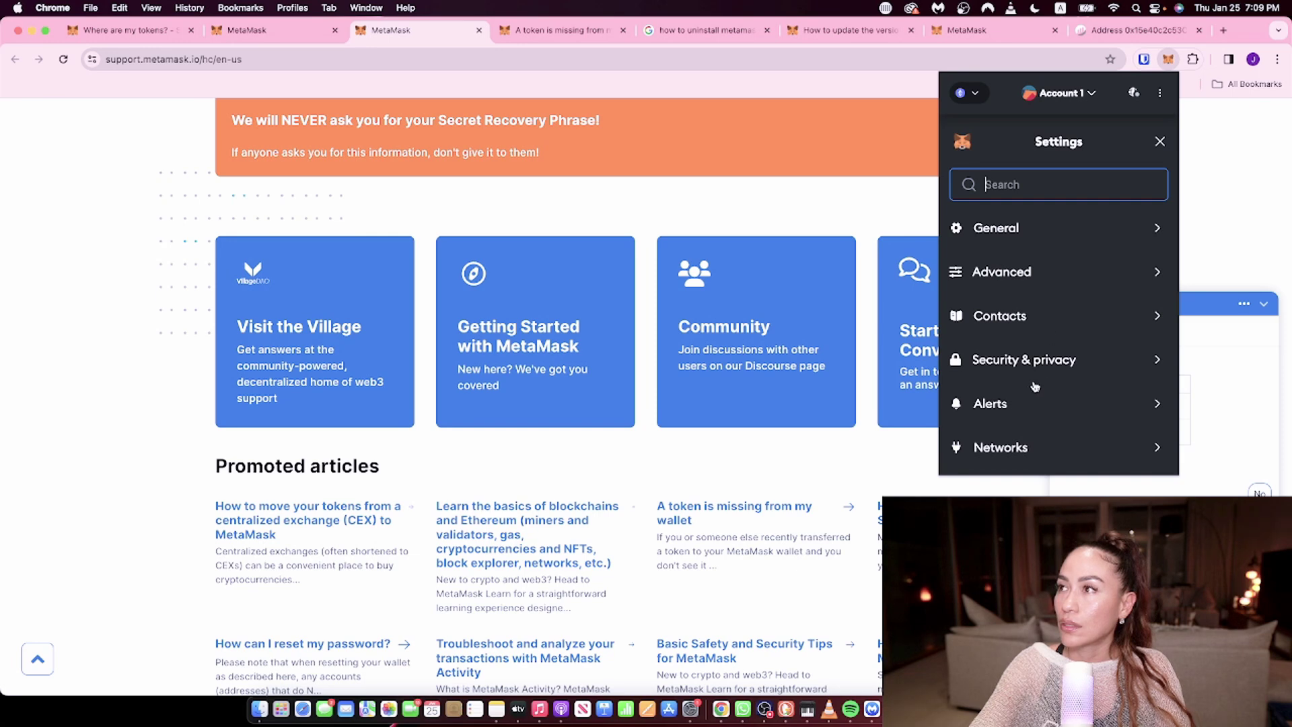
{"action": "scroll", "coordinate": [1035, 383], "scroll_direction": "down", "scroll_amount": 2}
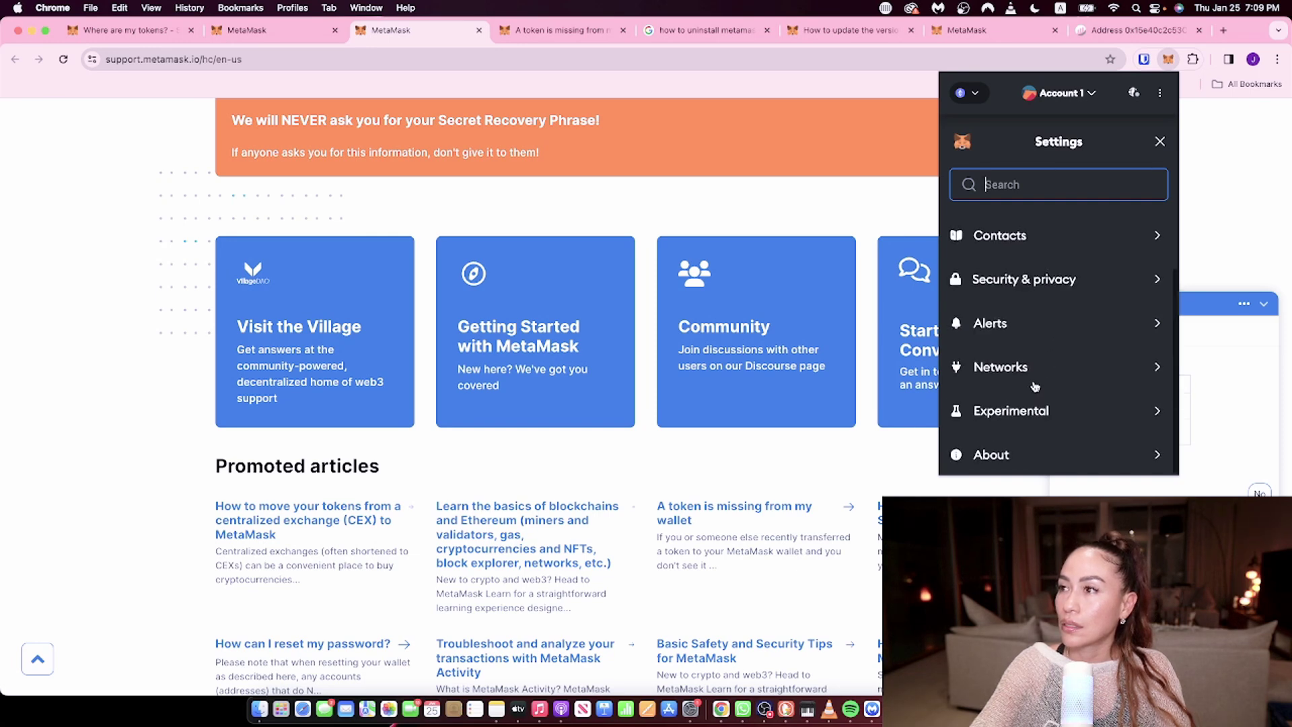
{"action": "scroll", "coordinate": [1032, 389], "scroll_direction": "up", "scroll_amount": 2}
{"action": "left_click", "coordinate": [1273, 207]}
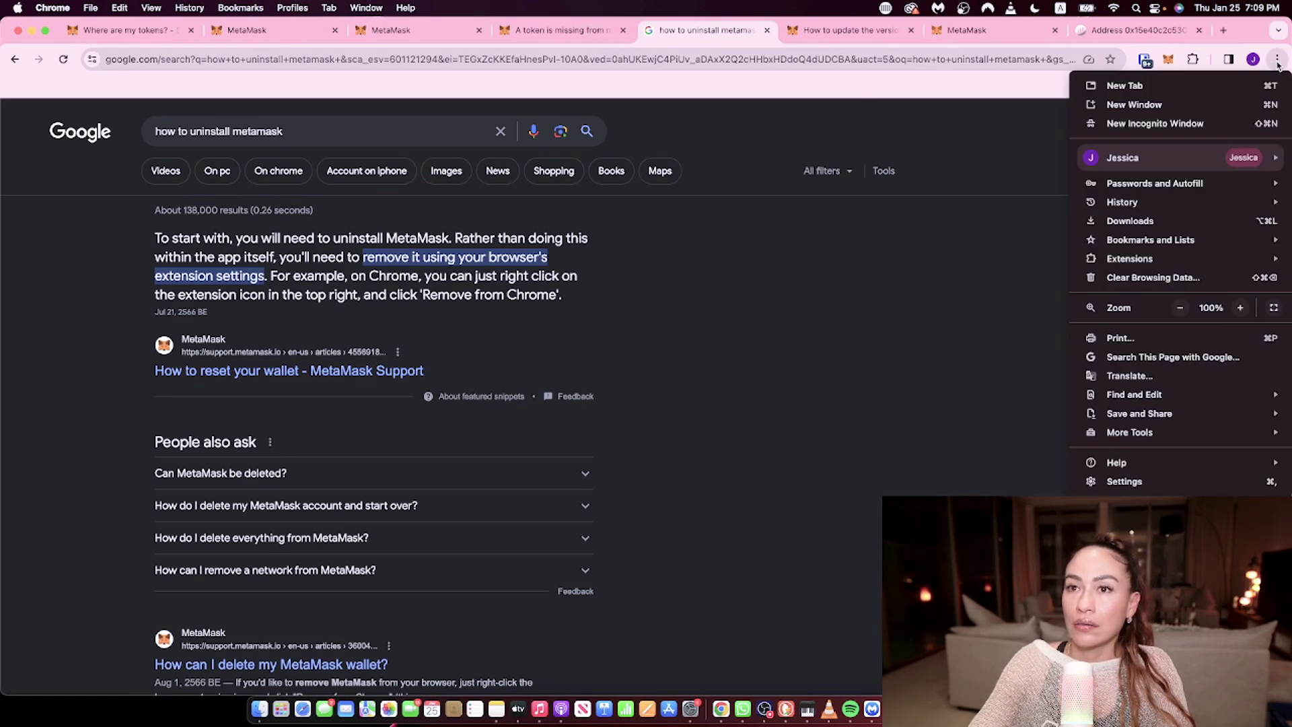
- Dismiss Chrome's menu, then open and close the MetaMask wallet popup twice
{"action": "left_click", "coordinate": [919, 356]}
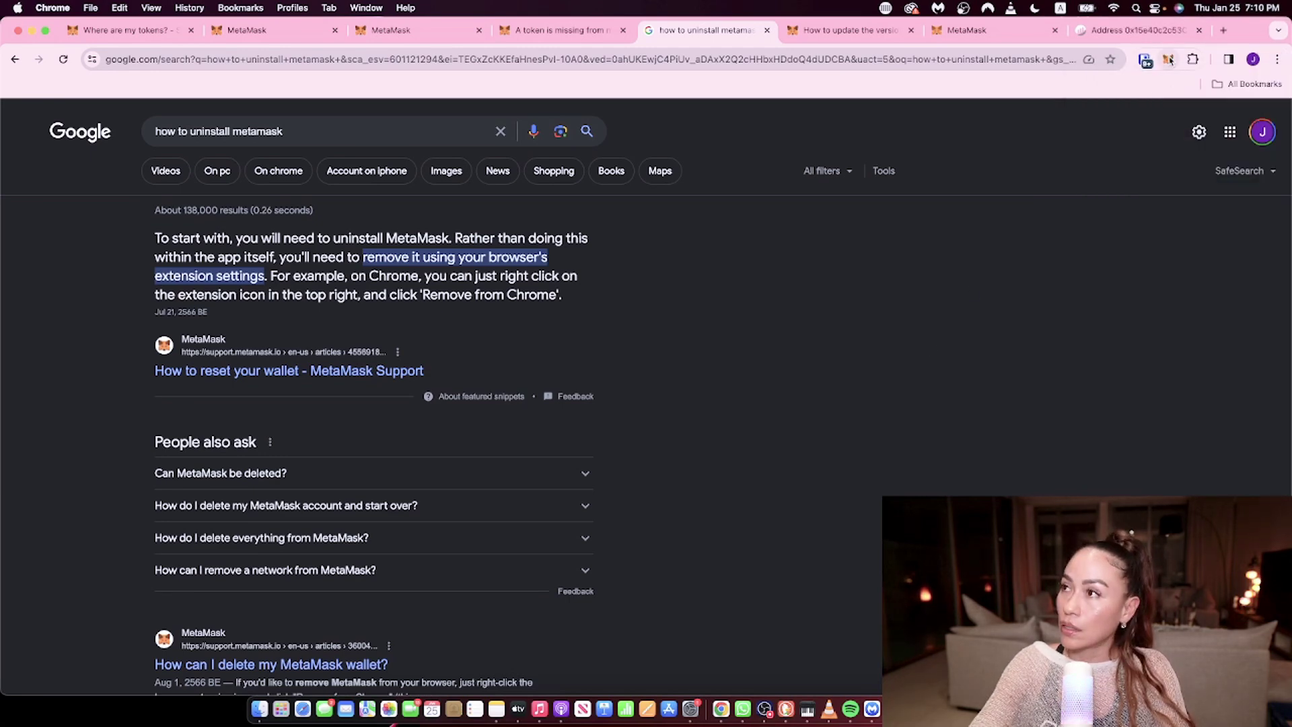
{"action": "left_click", "coordinate": [1168, 59]}
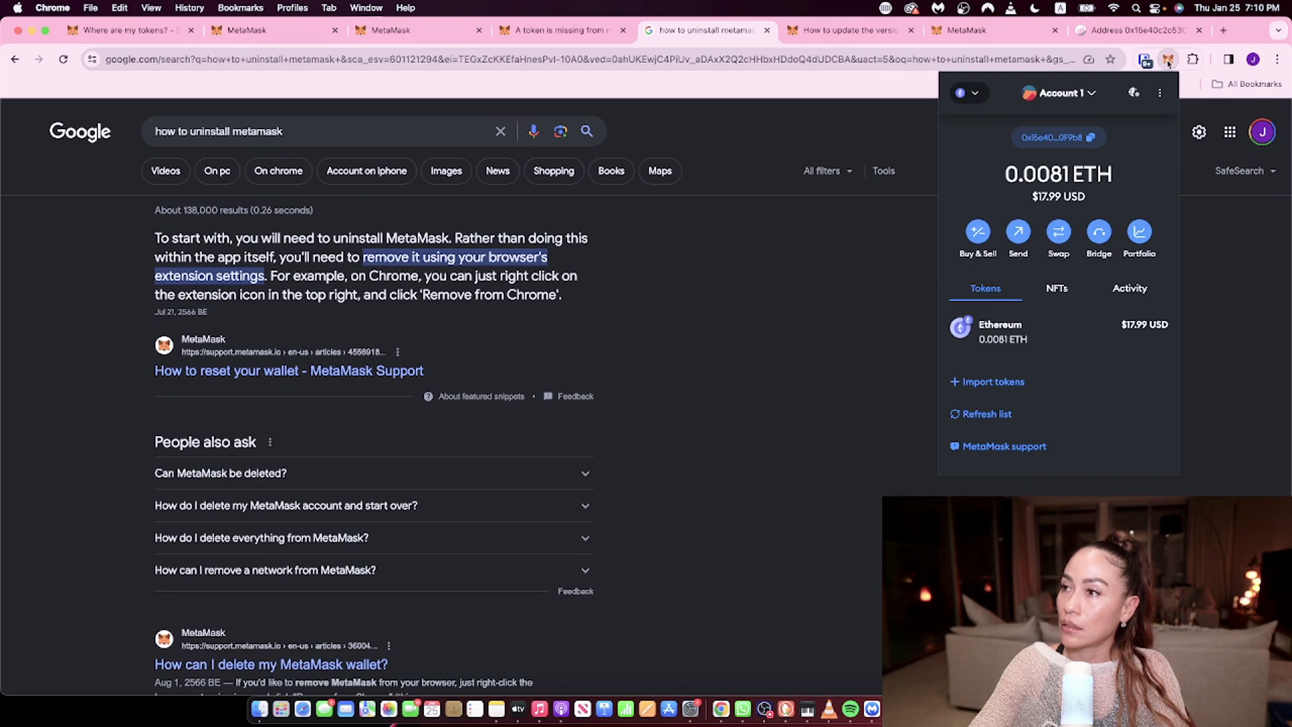
{"action": "left_click", "coordinate": [848, 335]}
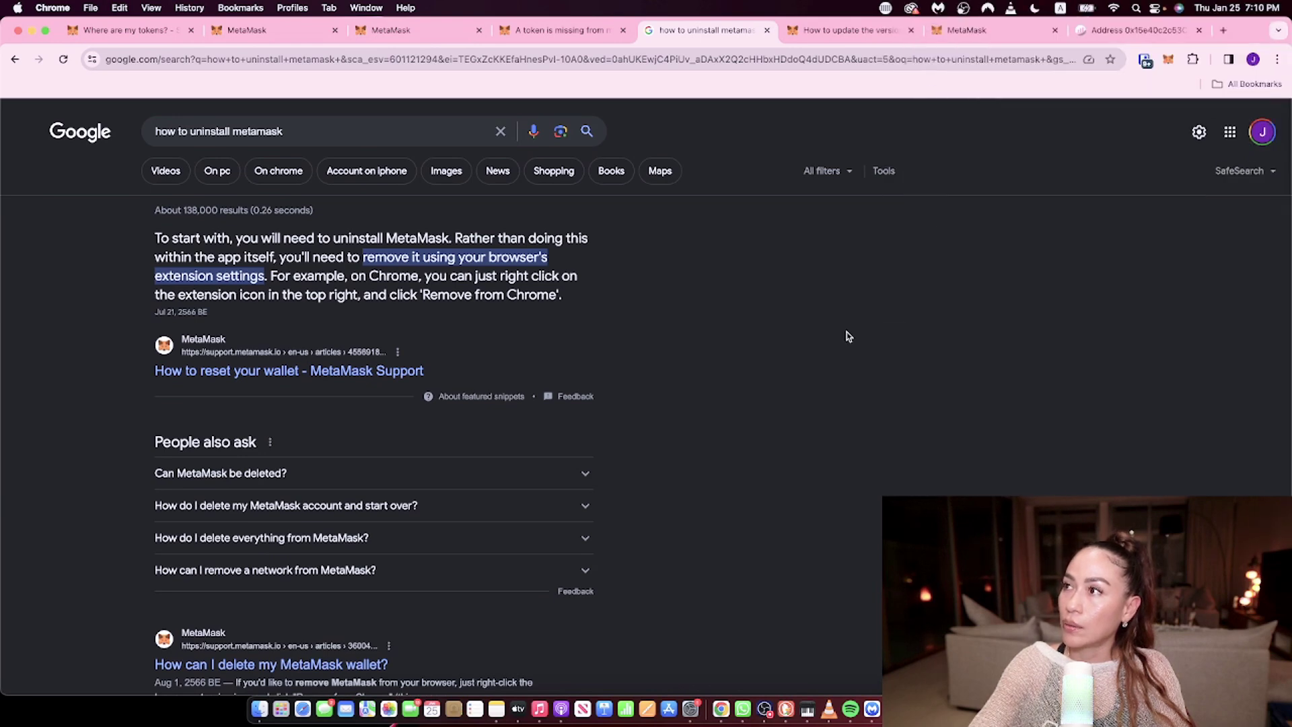
{"action": "left_click", "coordinate": [1174, 60]}
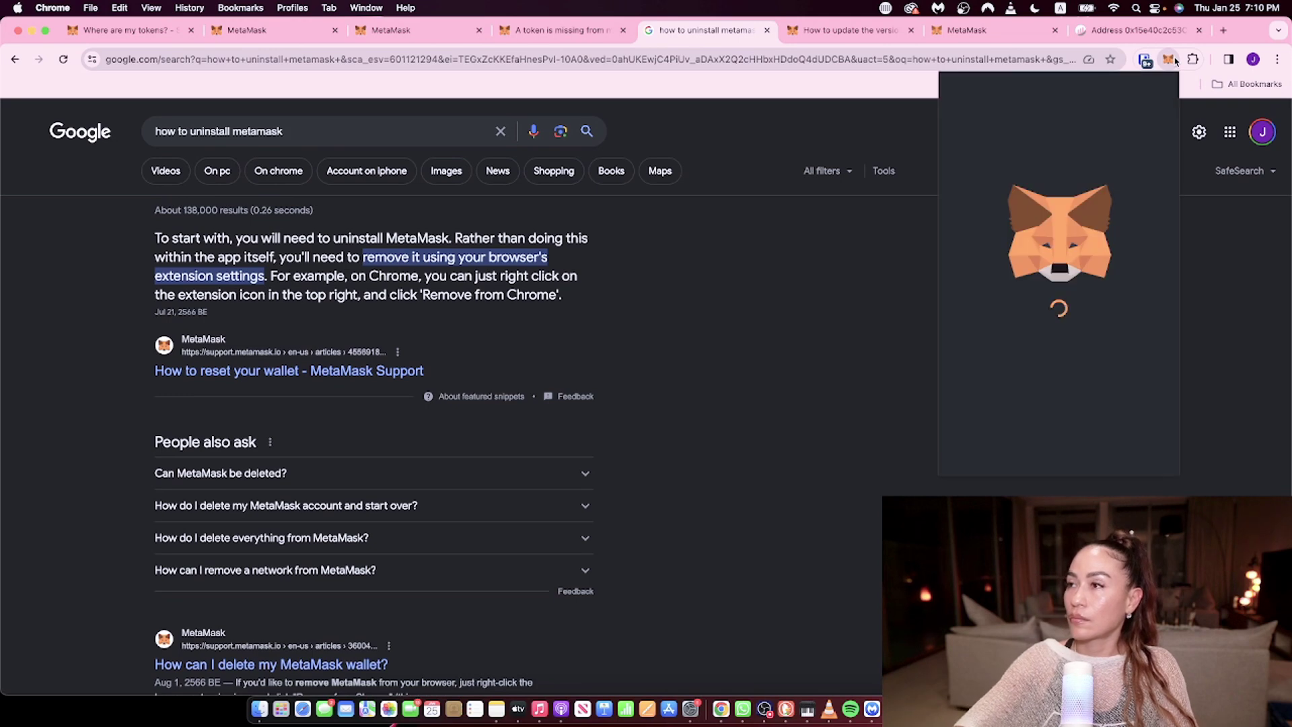
{"action": "left_click", "coordinate": [774, 280]}
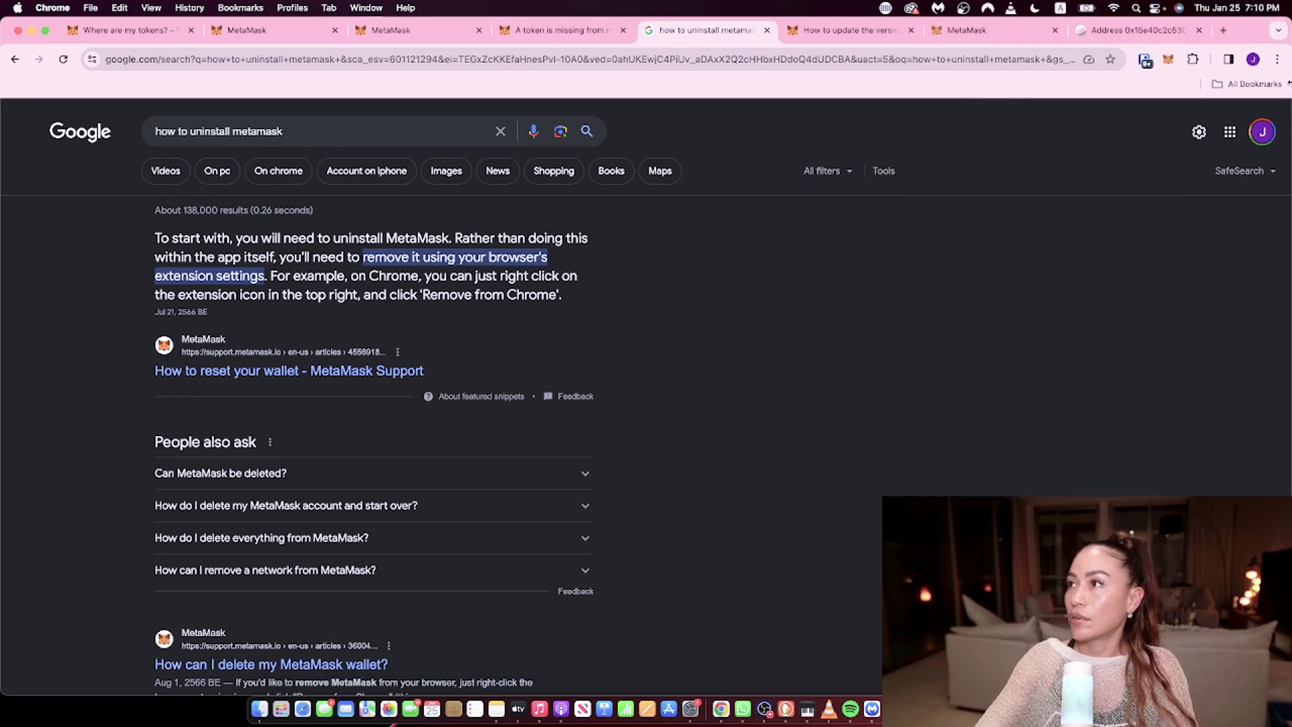
- Go to Chrome's menu > Extensions > Manage Extensions to list installed extensions
{"action": "left_click", "coordinate": [1277, 59]}
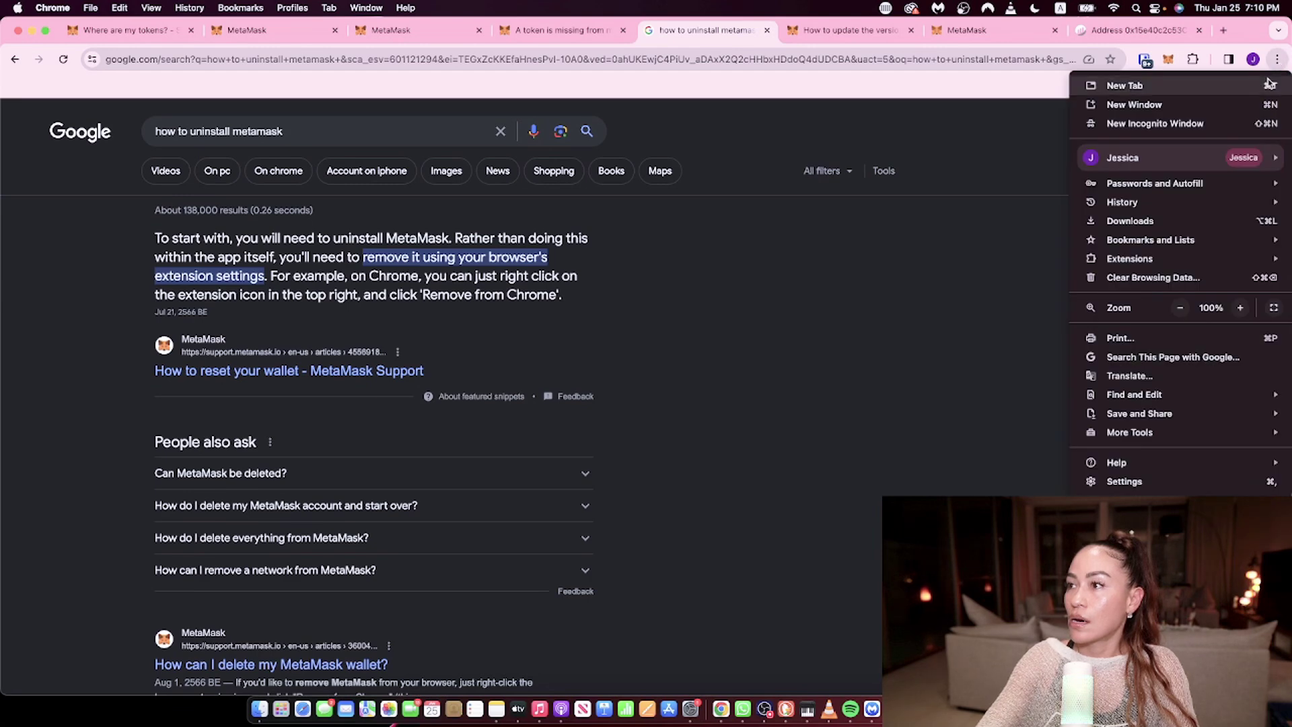
{"action": "mouse_move", "coordinate": [1164, 260]}
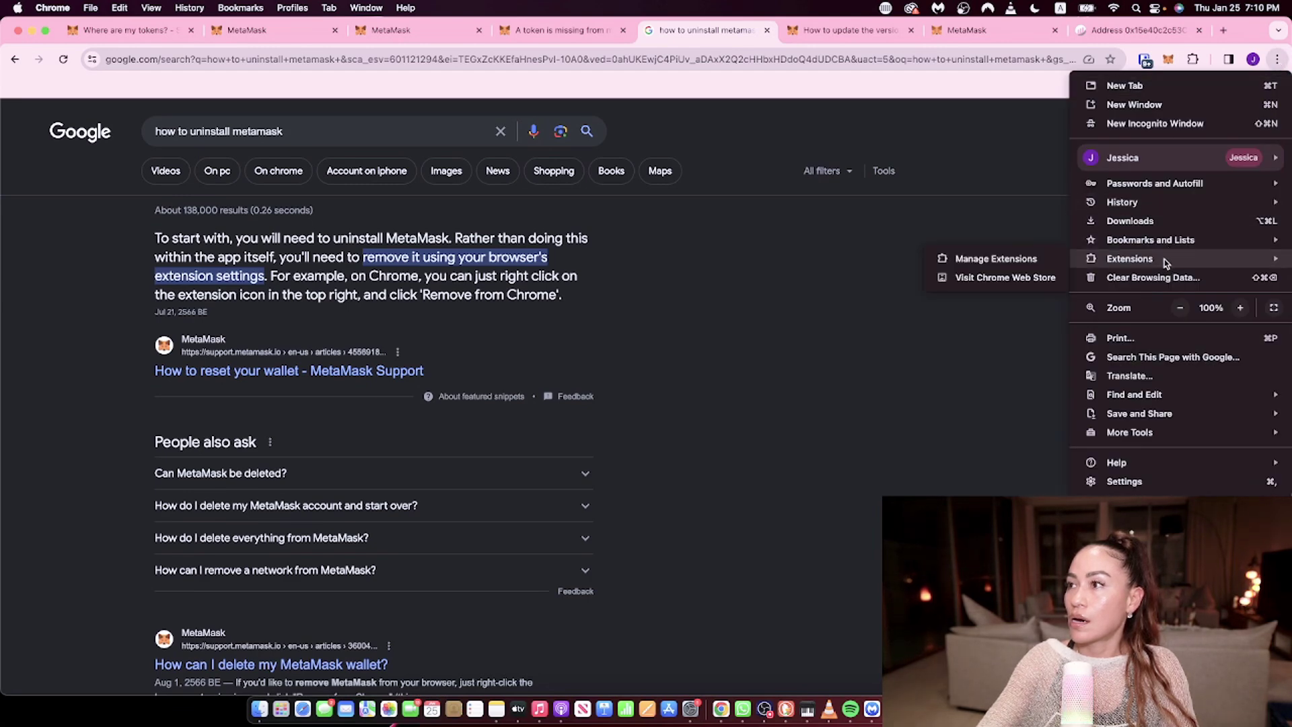
{"action": "left_click", "coordinate": [1048, 259]}
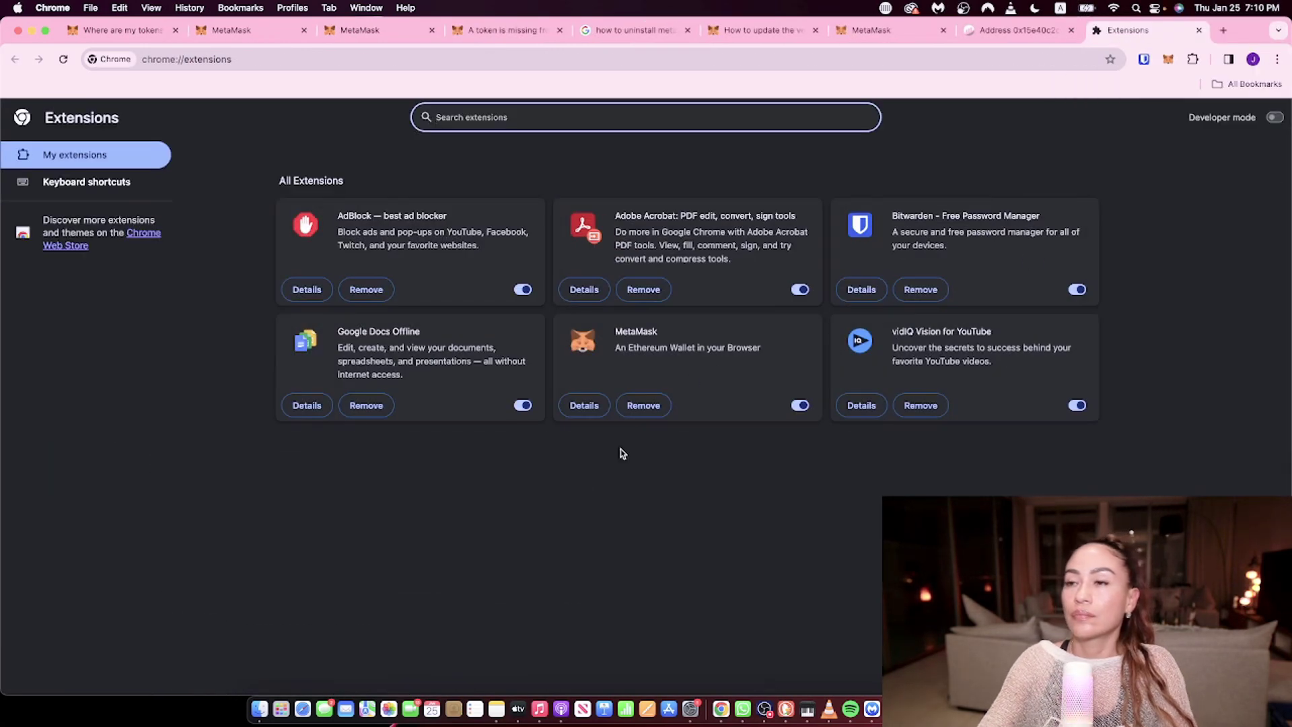
- Open Chrome's three-dot menu and dismiss it without choosing anything
{"action": "left_click", "coordinate": [1278, 60]}
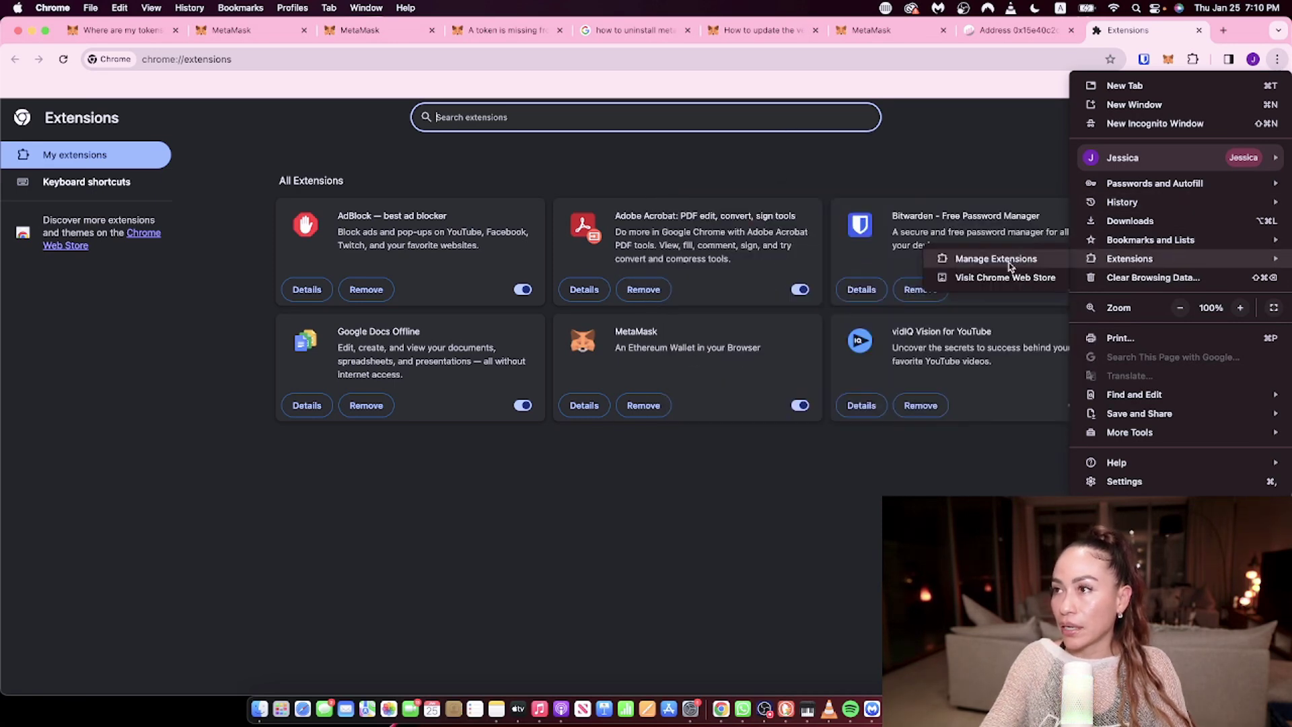
{"action": "left_click", "coordinate": [634, 514]}
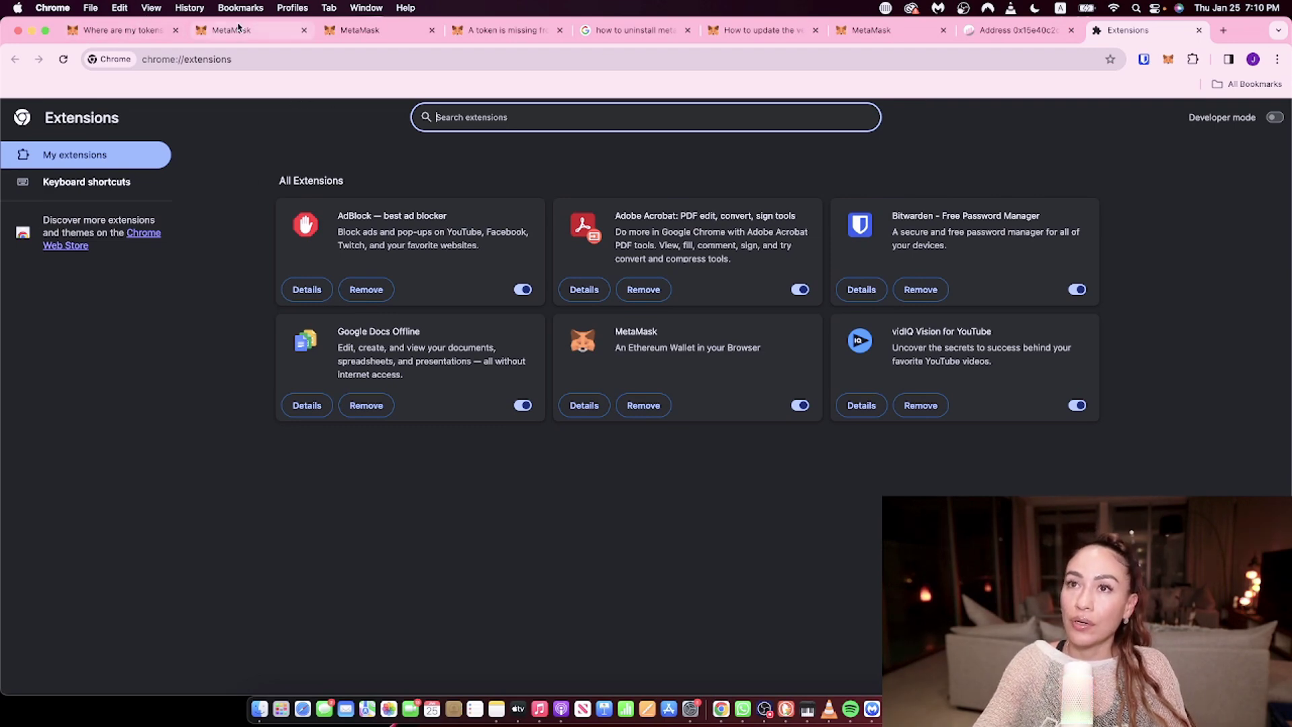
- Move from the 'Where are my tokens?' thread to the MetaMask help center and follow Visit the Village
{"action": "left_click", "coordinate": [135, 31]}
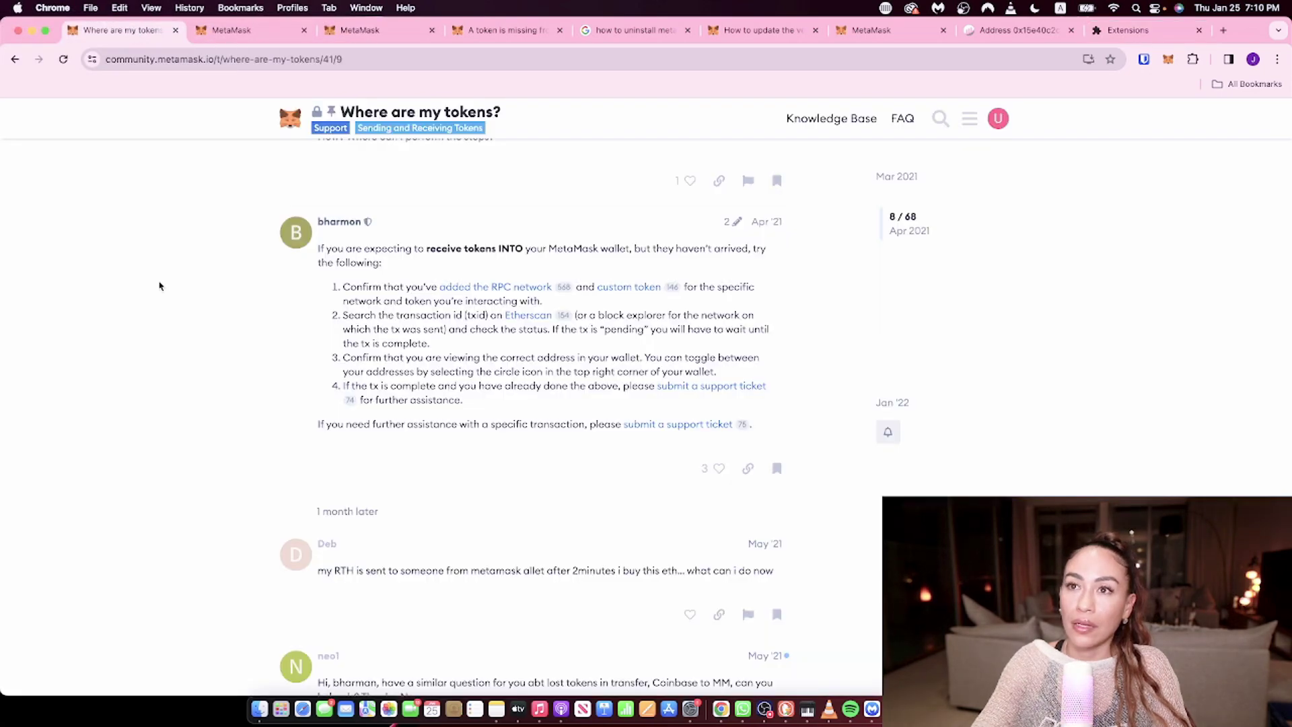
{"action": "scroll", "coordinate": [159, 286], "scroll_direction": "up", "scroll_amount": 2}
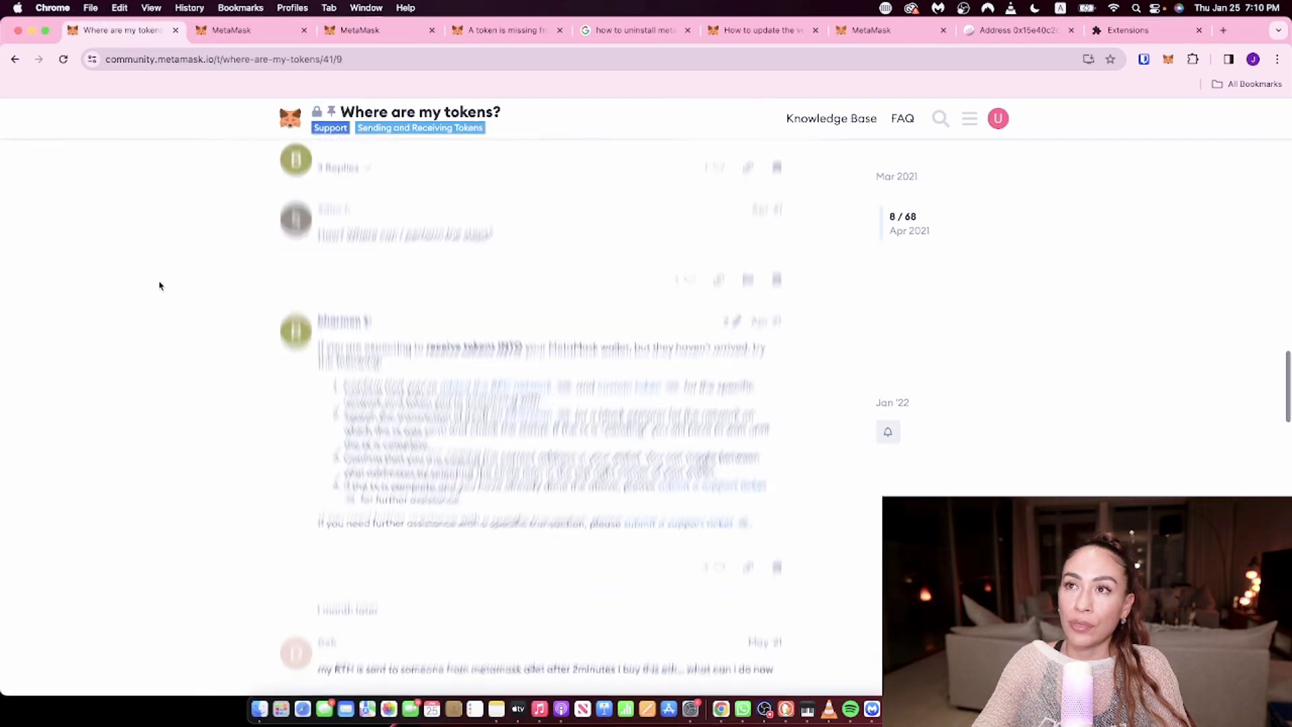
{"action": "left_click", "coordinate": [380, 31]}
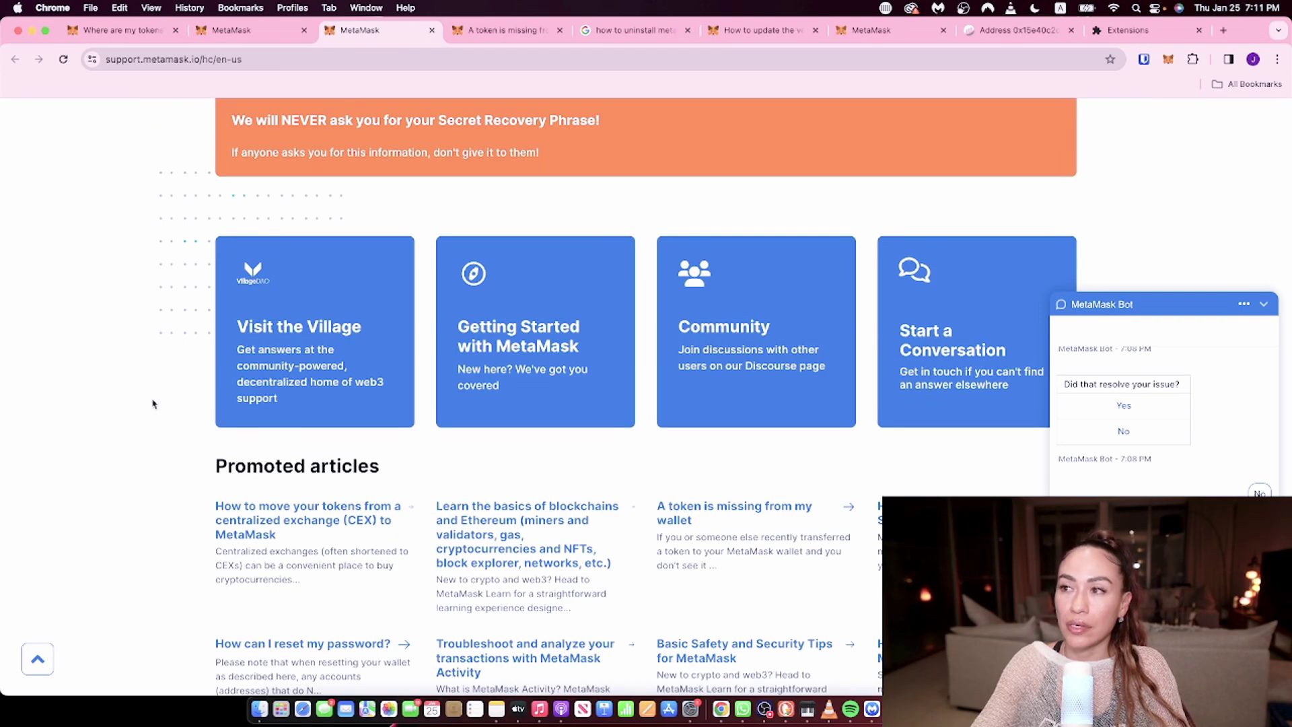
{"action": "scroll", "coordinate": [153, 403], "scroll_direction": "up", "scroll_amount": 3}
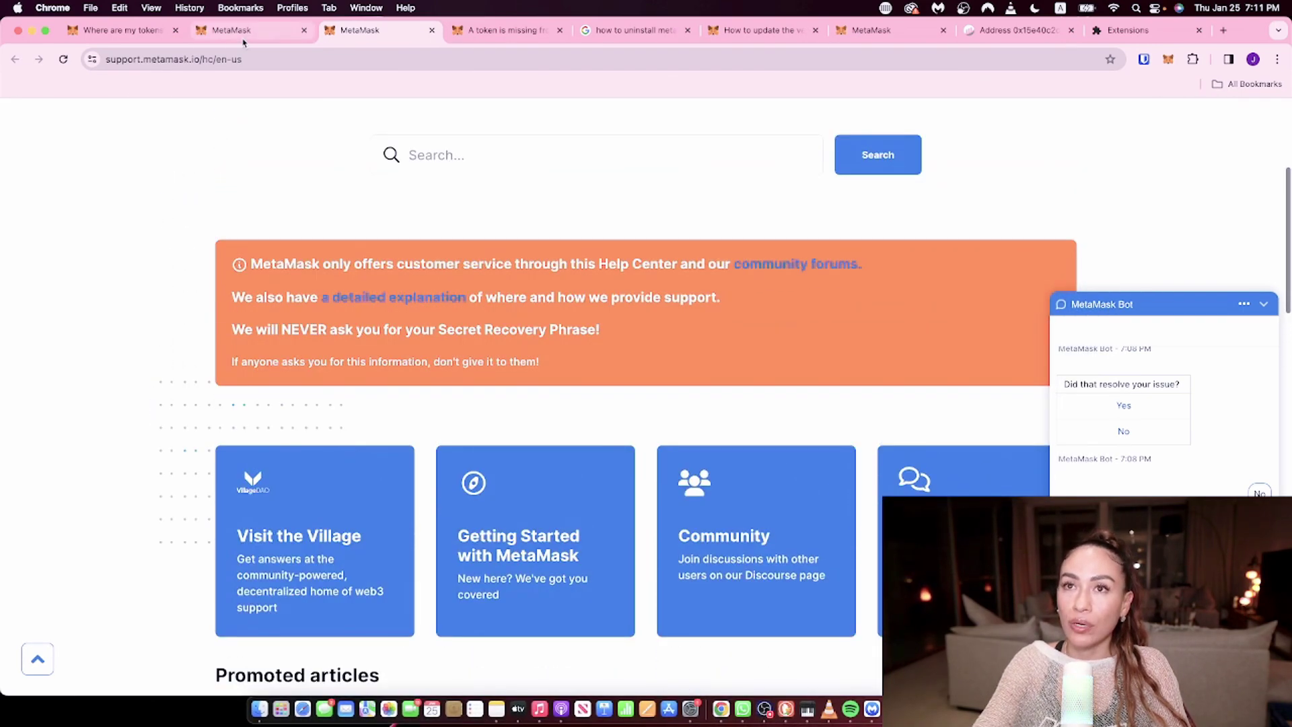
{"action": "scroll", "coordinate": [93, 275], "scroll_direction": "down", "scroll_amount": 2}
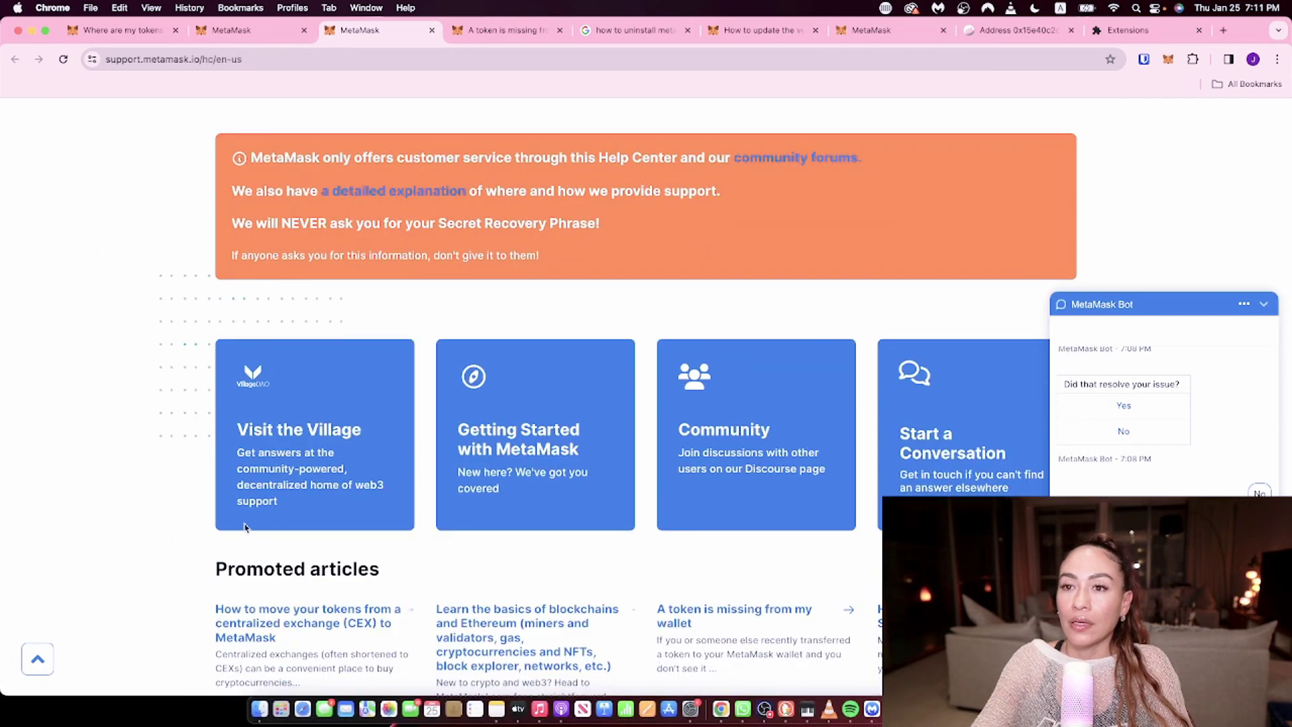
{"action": "left_click", "coordinate": [291, 466]}
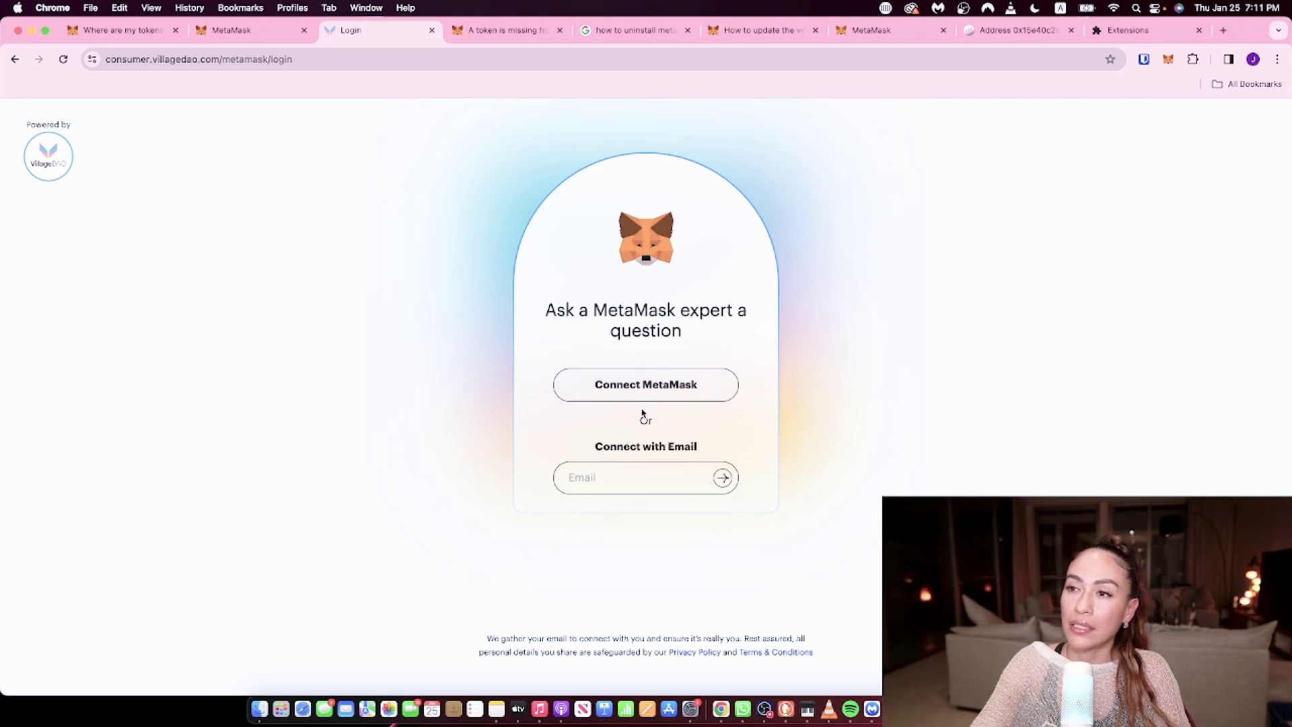
- Choose Connect MetaMask on the VillageDAO login to bring up the wallet connection request
{"action": "left_click", "coordinate": [626, 395]}
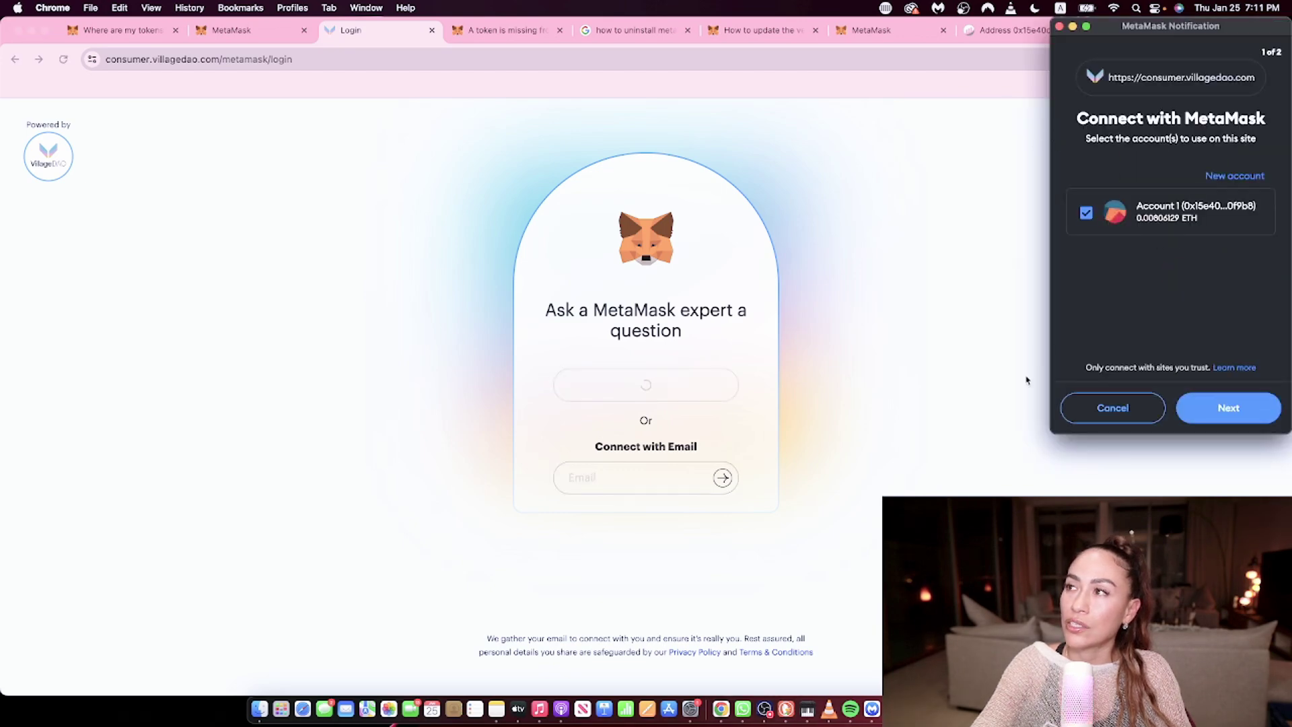